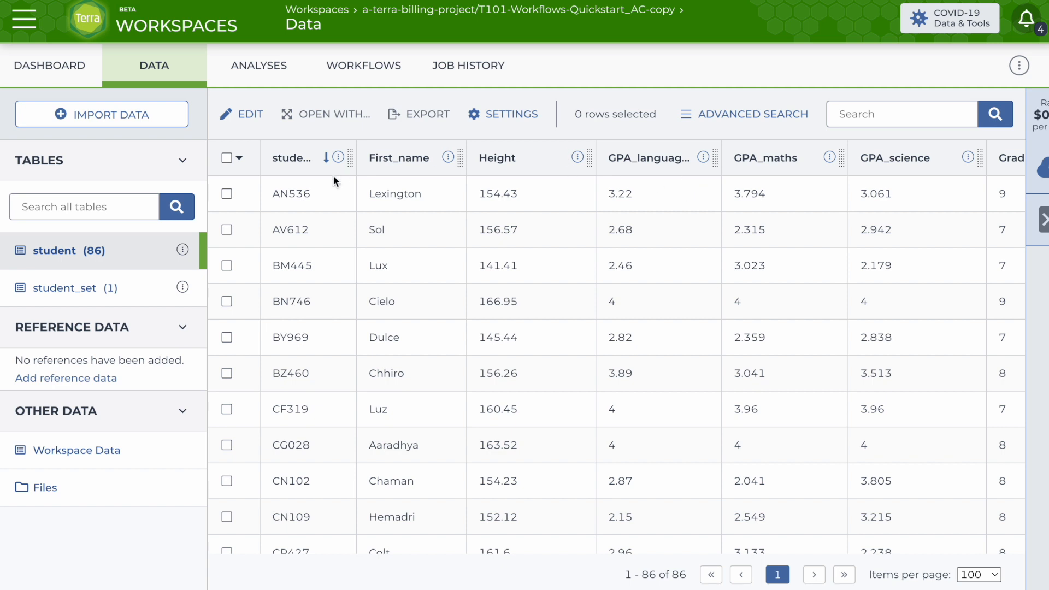
# Examine the student_set table and the student entities in its set.
pyautogui.click(73, 295)
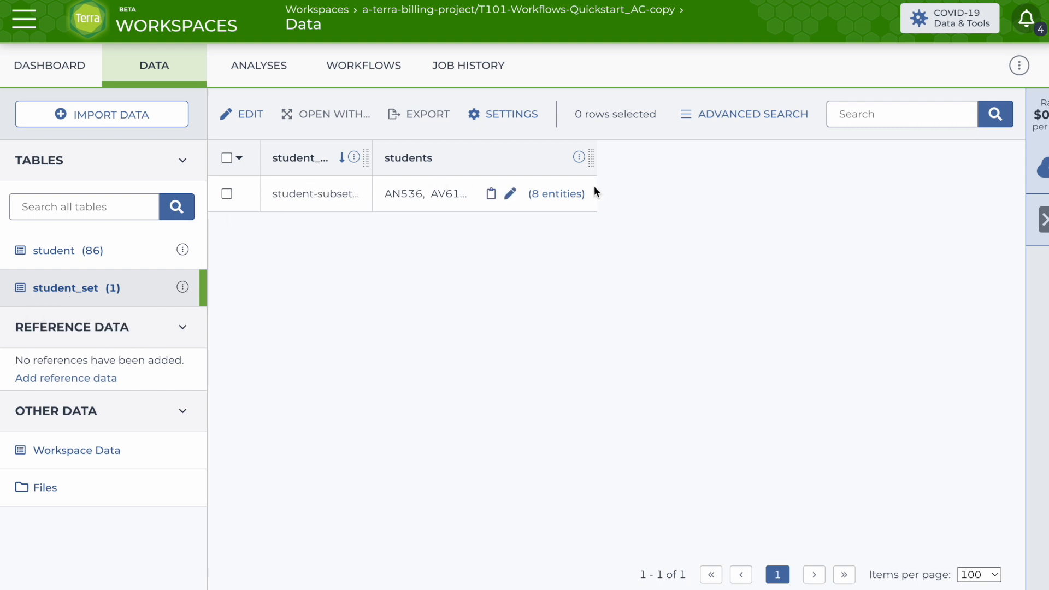
pyautogui.click(568, 195)
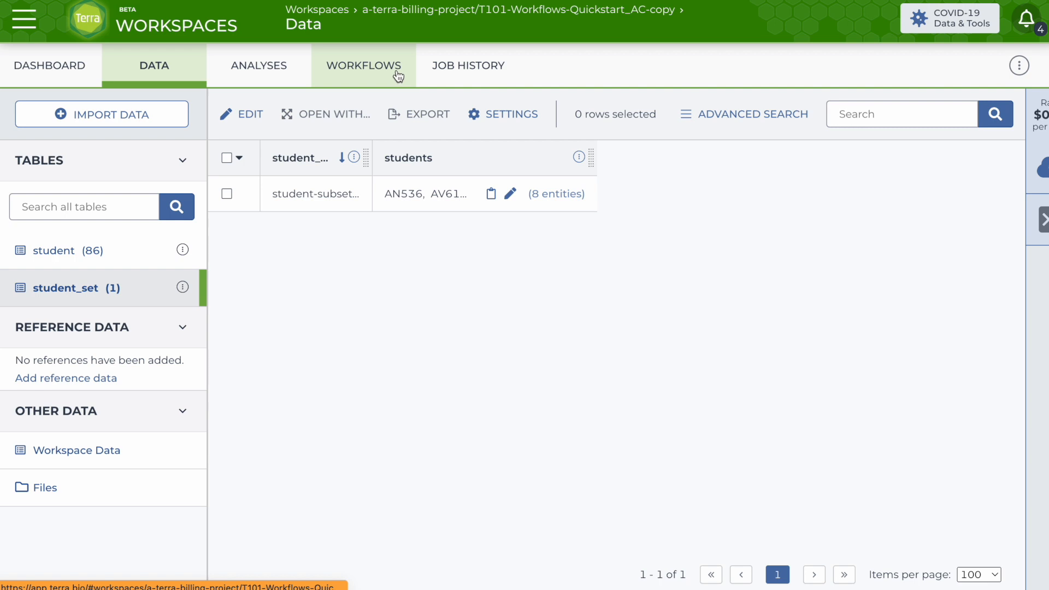
# Open the 1_CalculateStudentGPA workflow and select all students, saving them as a new student set named all-students.
pyautogui.click(397, 76)
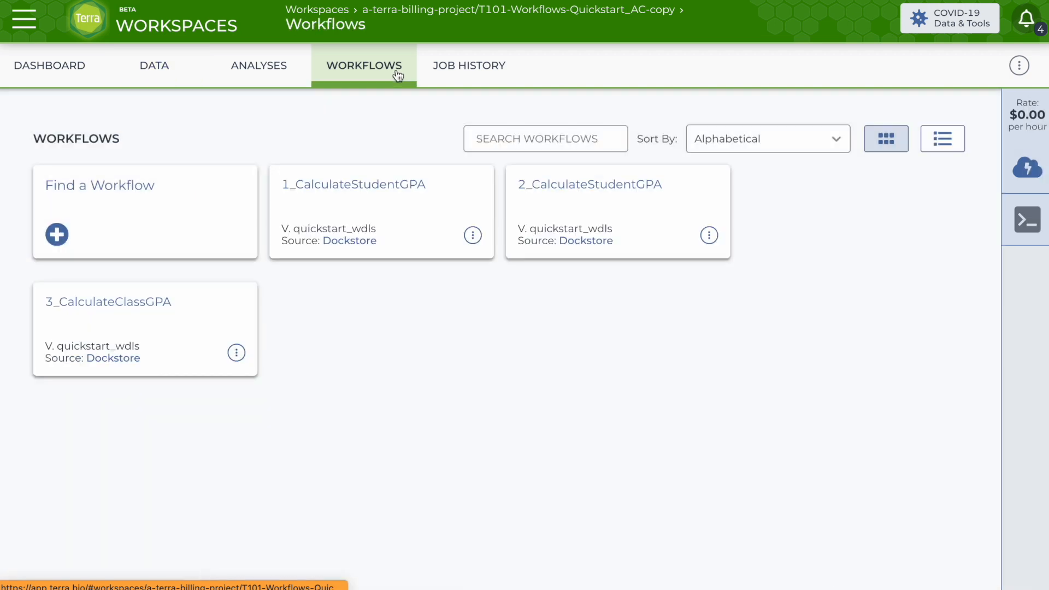
pyautogui.click(333, 187)
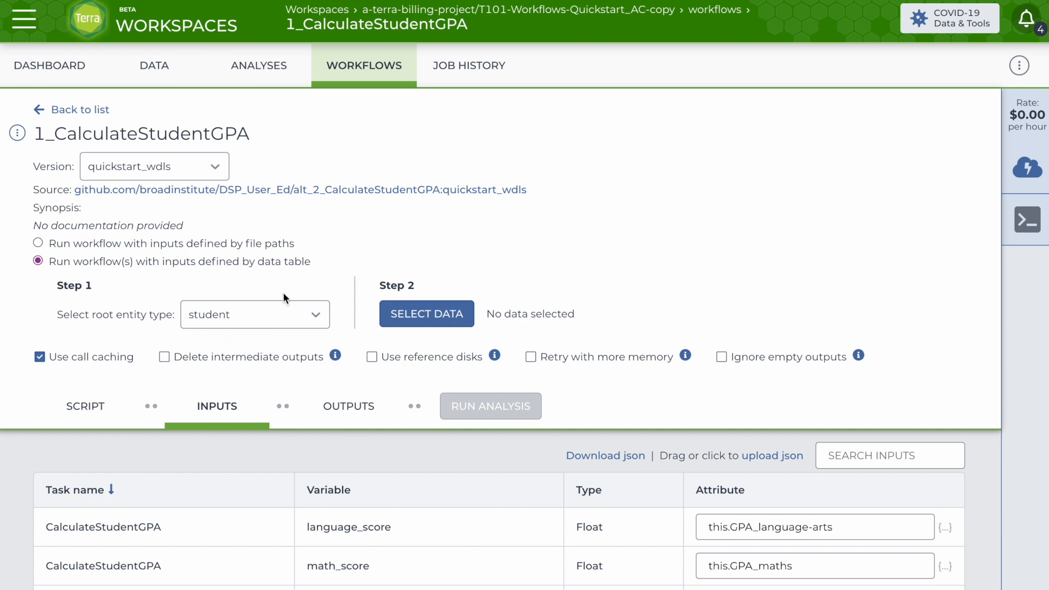
pyautogui.click(418, 316)
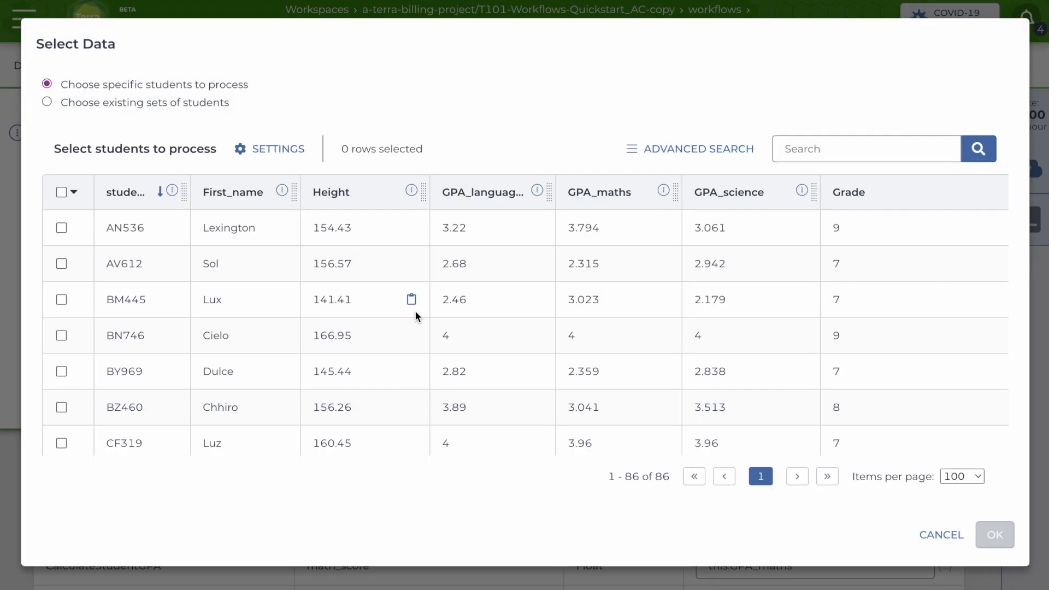
pyautogui.click(62, 193)
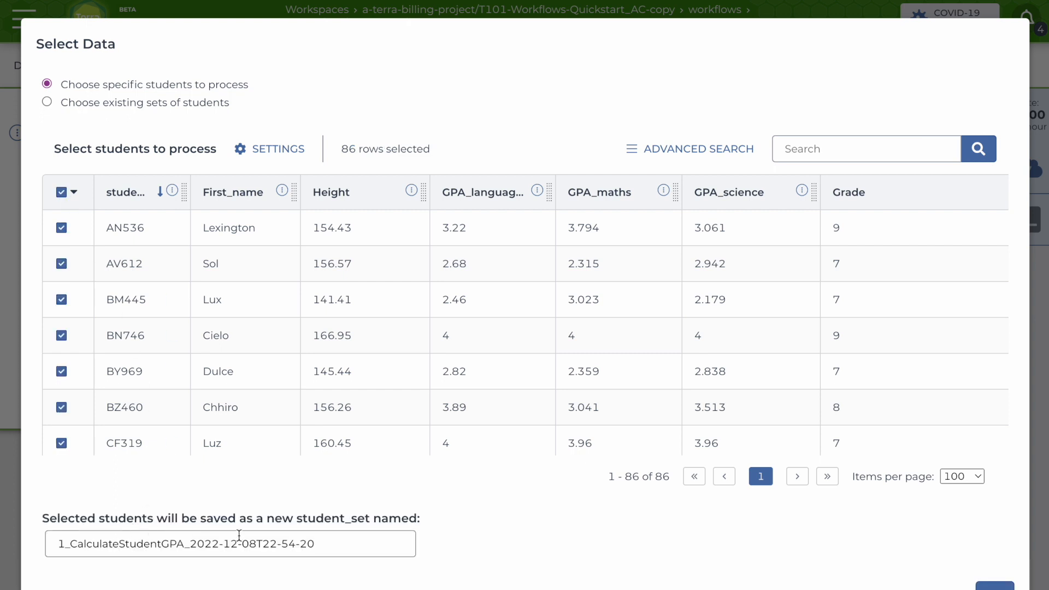
pyautogui.moveTo(337, 541); pyautogui.dragTo(71, 530)
pyautogui.write('a')
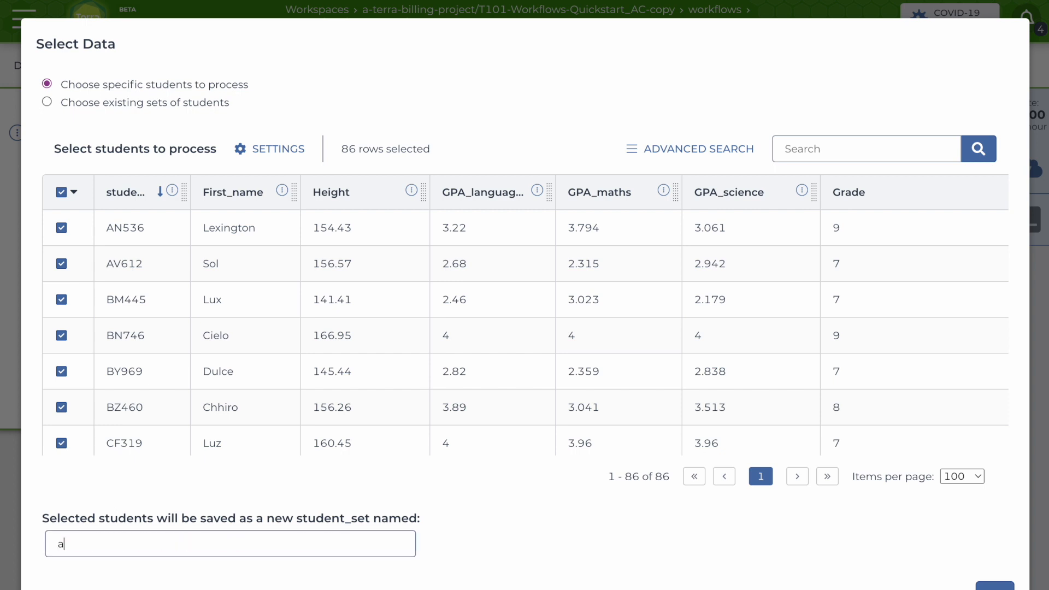
pyautogui.write('ll-students')
pyautogui.click(991, 584)
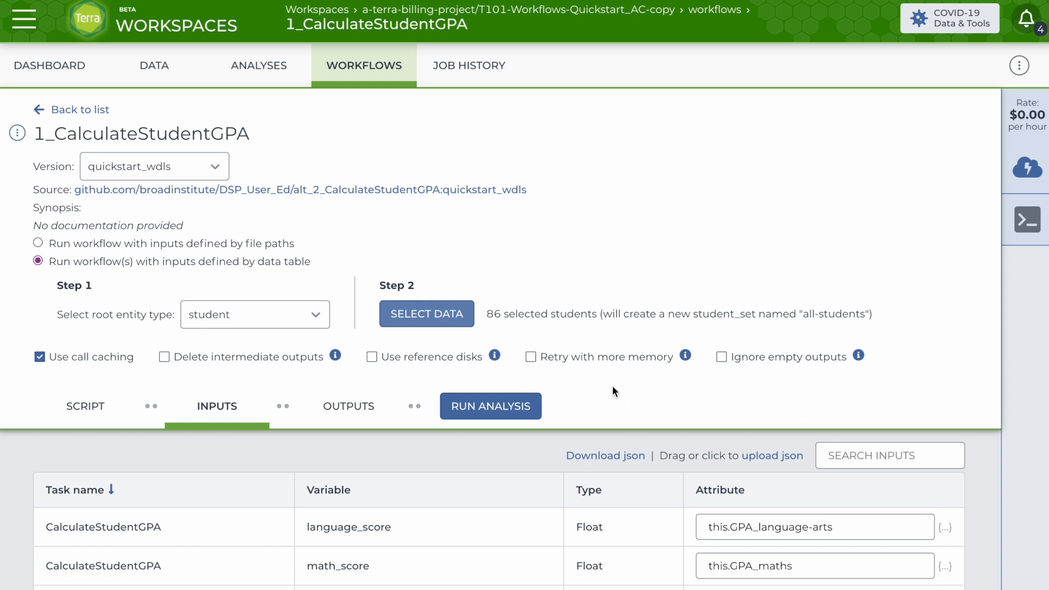
# Run the analysis and launch the submission.
pyautogui.click(489, 410)
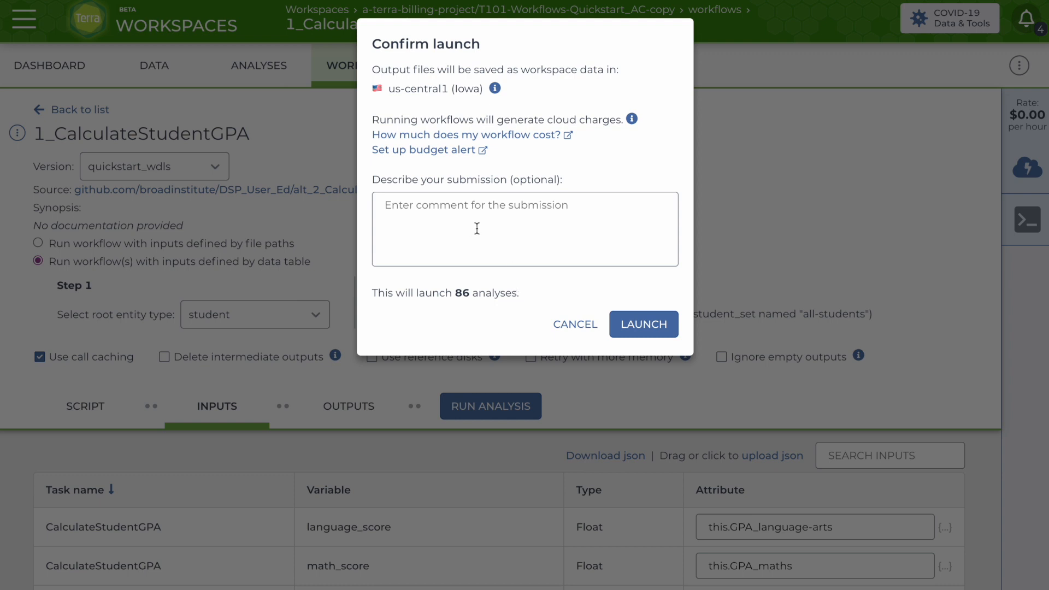
pyautogui.click(638, 327)
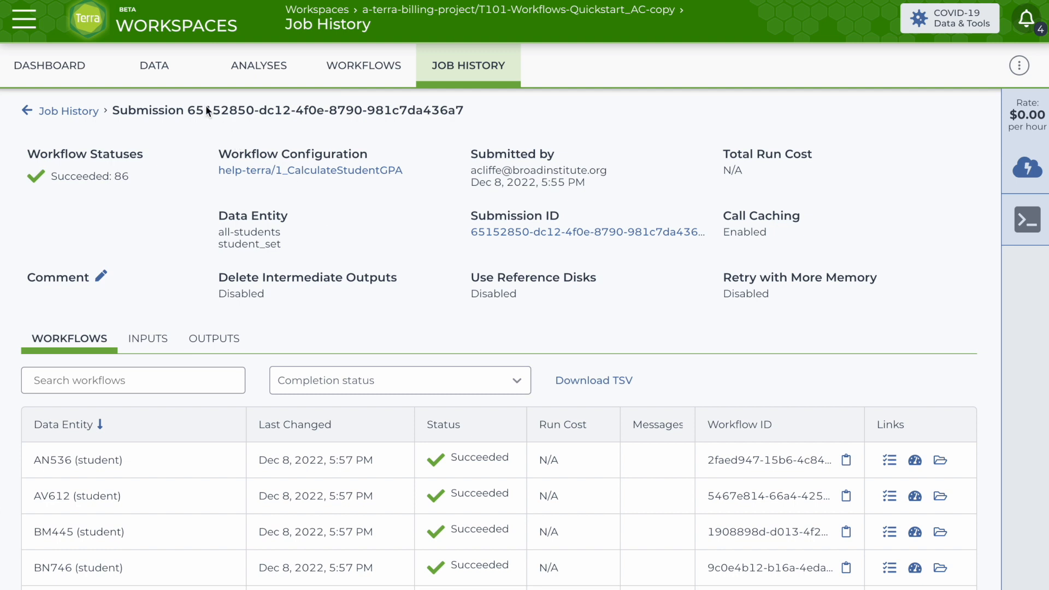
# Open the student data table to review the Cumulative_GPA column.
pyautogui.click(167, 64)
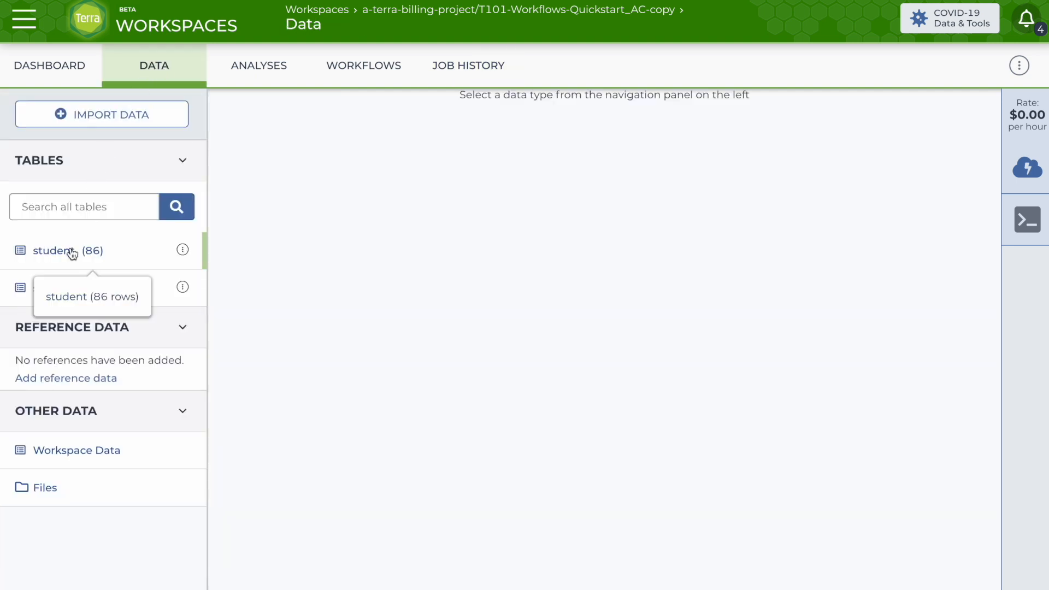
pyautogui.click(71, 253)
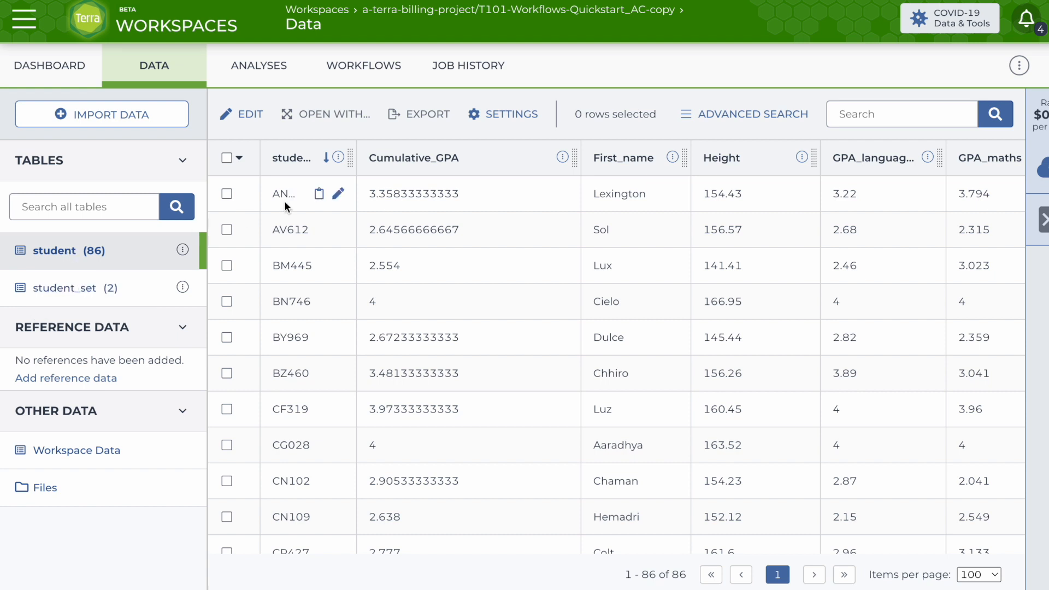
pyautogui.moveTo(577, 157); pyautogui.dragTo(528, 158)
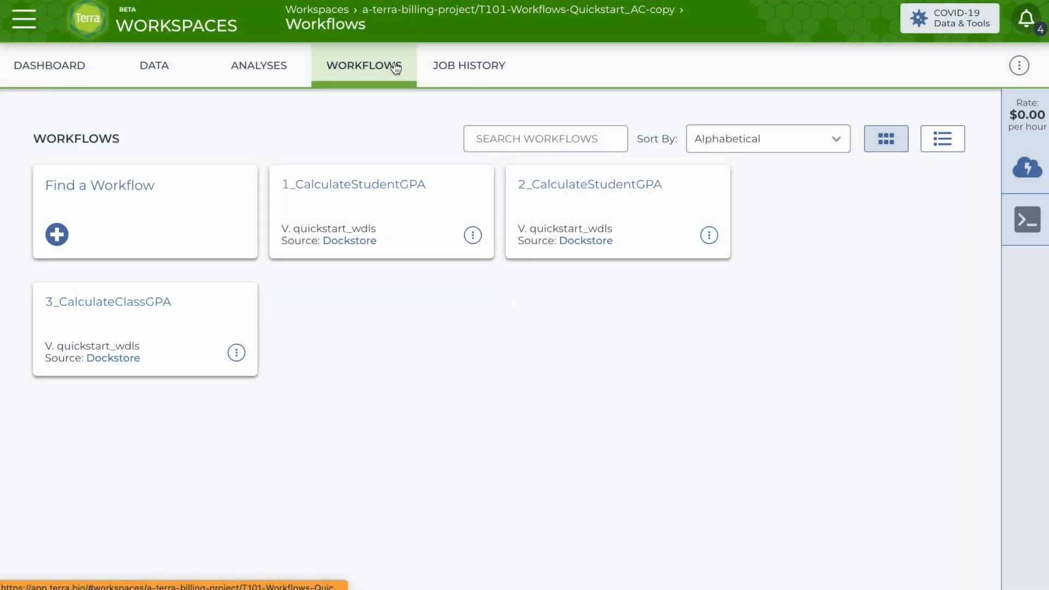
# Open the 2_CalculateStudentGPA workflow and choose the existing student-subset student set as its data.
pyautogui.click(534, 186)
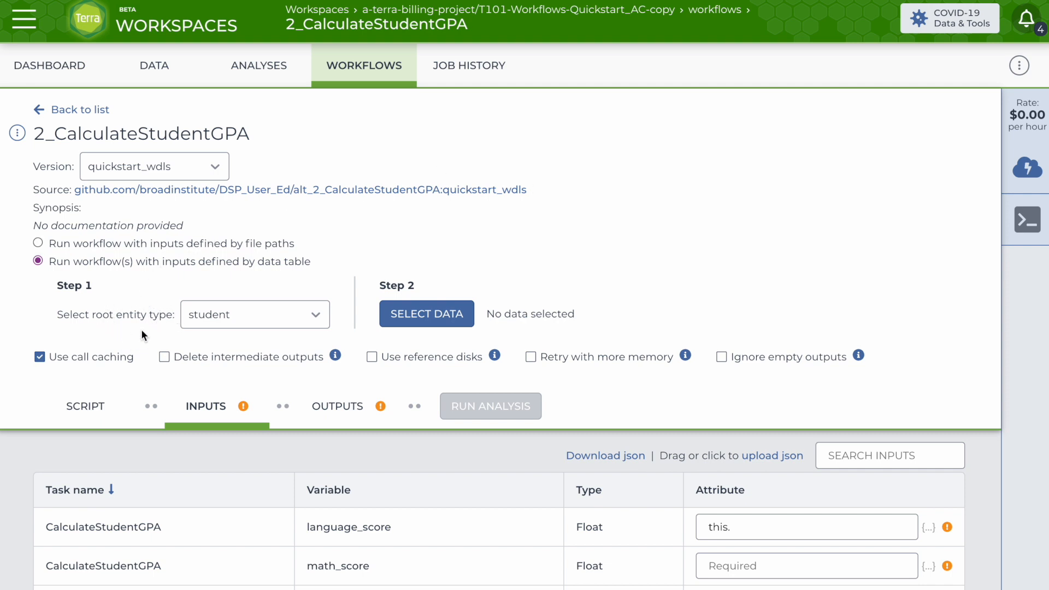
pyautogui.click(401, 317)
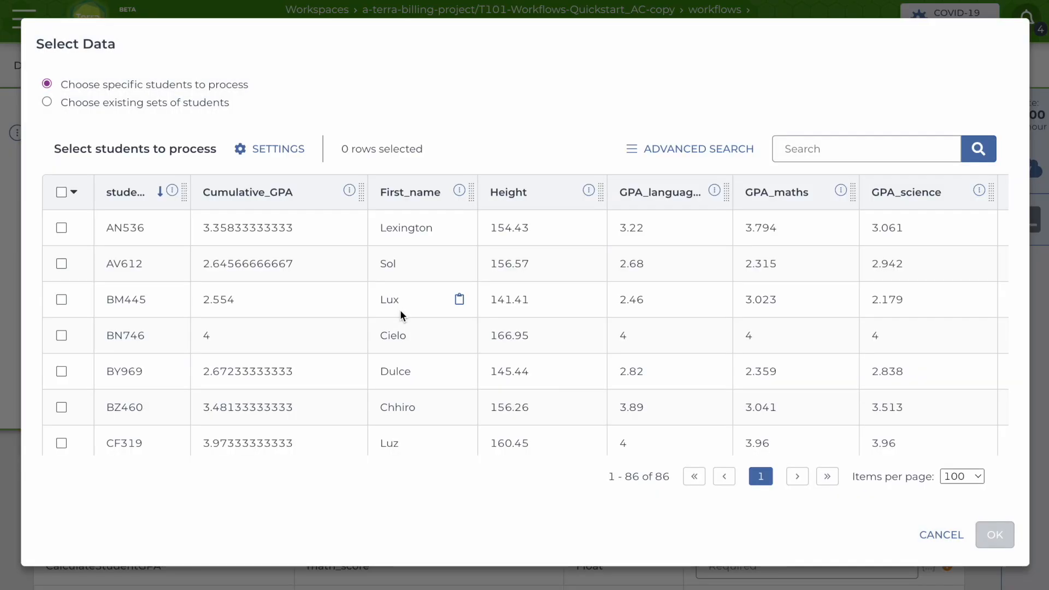
pyautogui.click(46, 102)
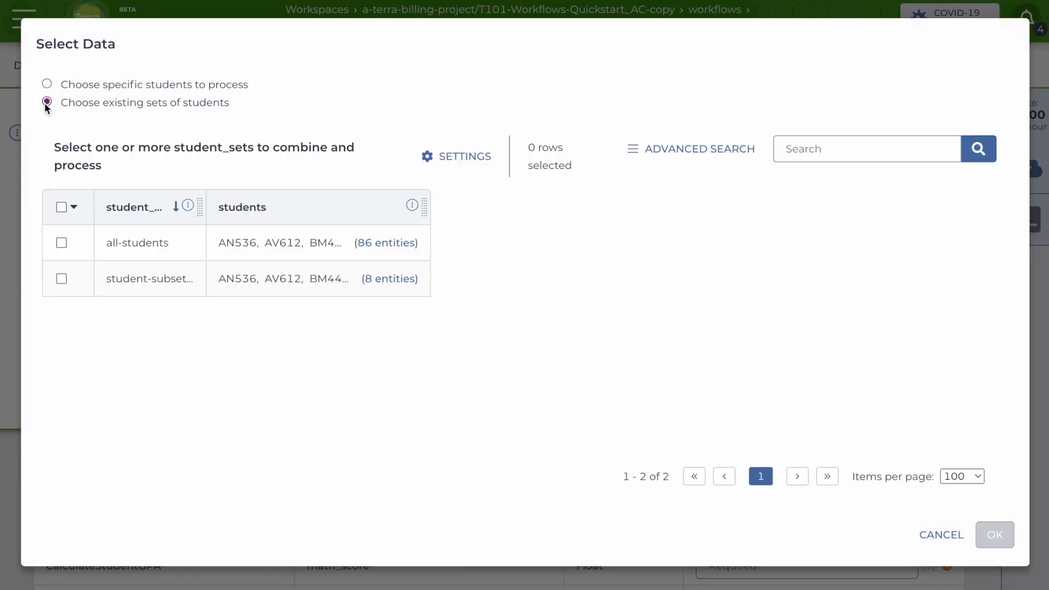
pyautogui.click(61, 264)
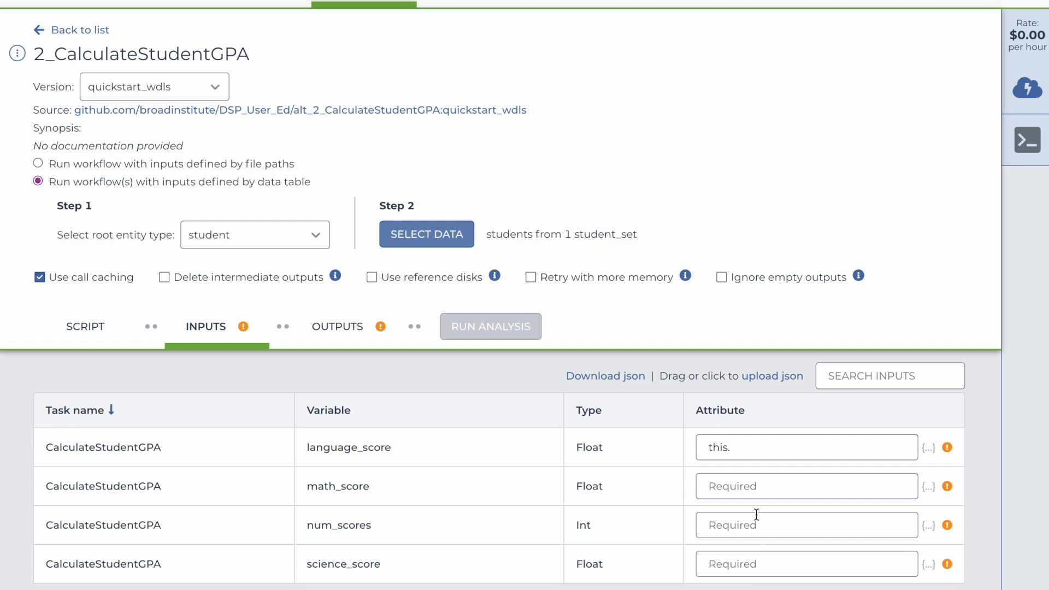
# Set the language_score, math_score and science_score inputs to this.GPA_language-arts, this.GPA_maths and this.GPA_science.
pyautogui.click(738, 447)
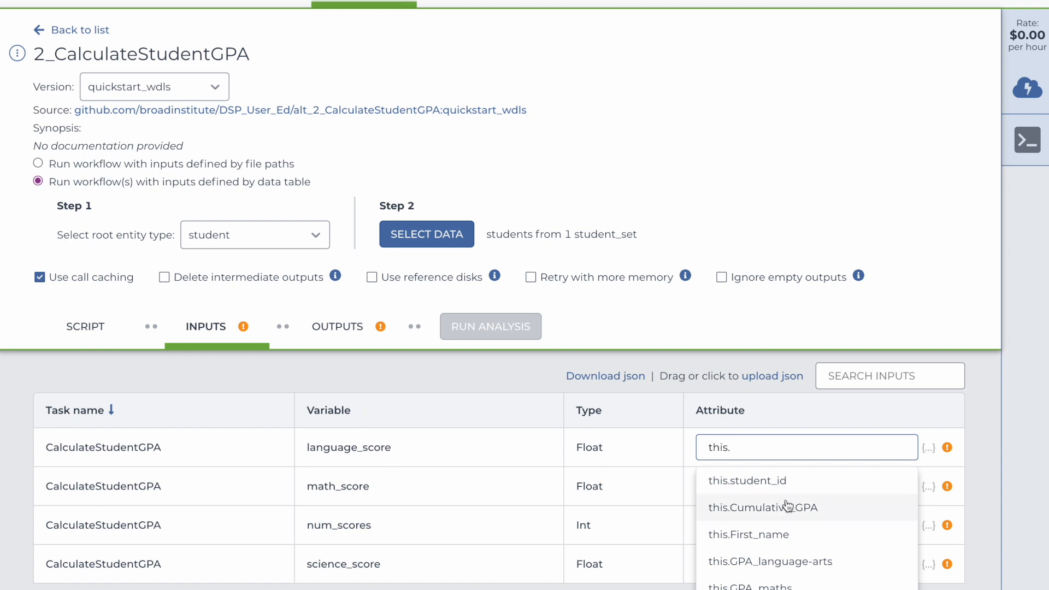
pyautogui.scroll(-1, 798, 552)
pyautogui.click(790, 542)
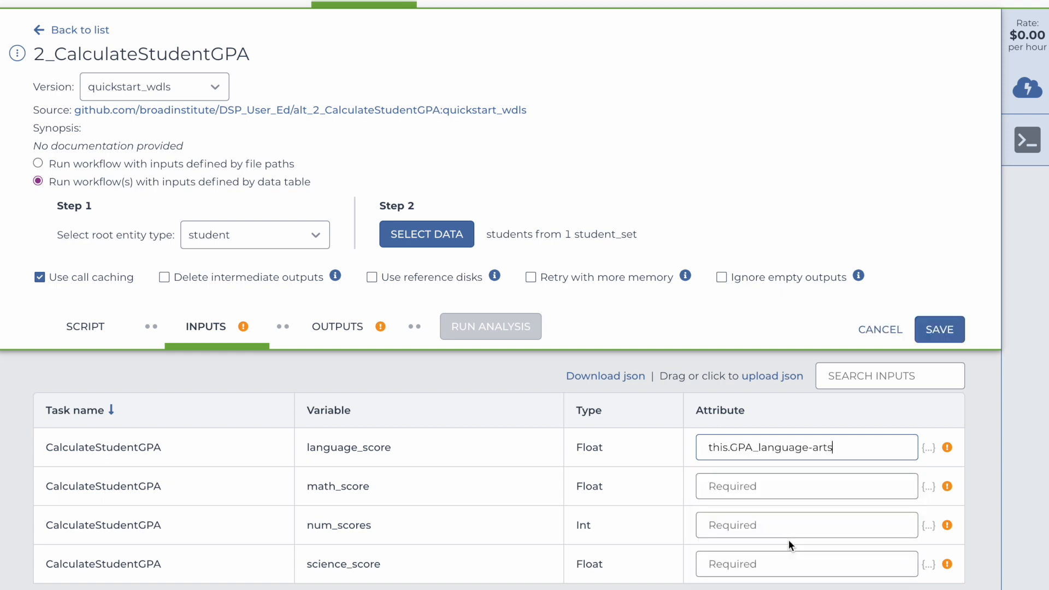
pyautogui.click(717, 485)
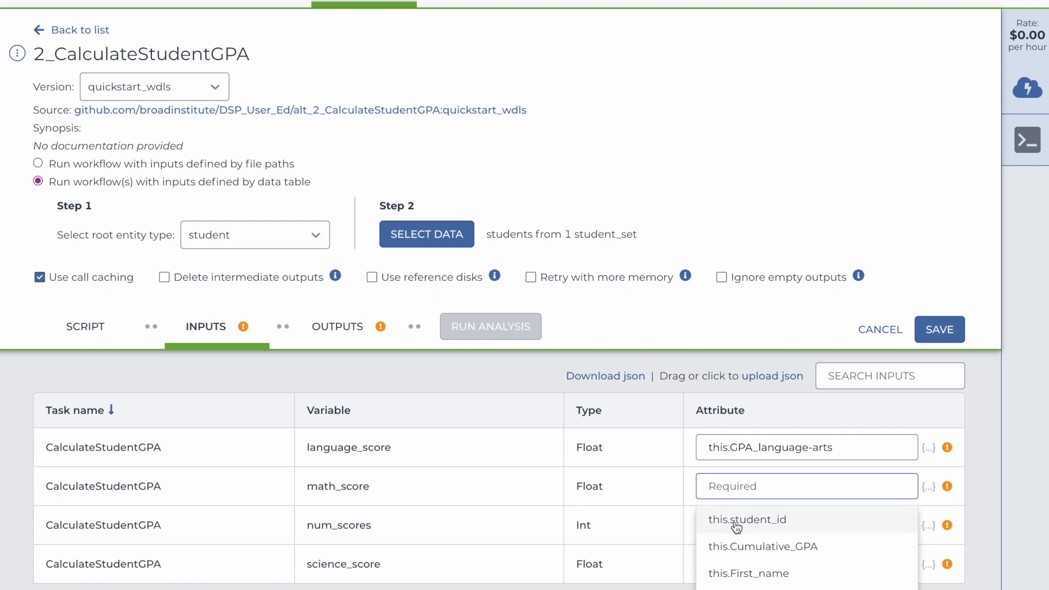
pyautogui.scroll(-3, 741, 544)
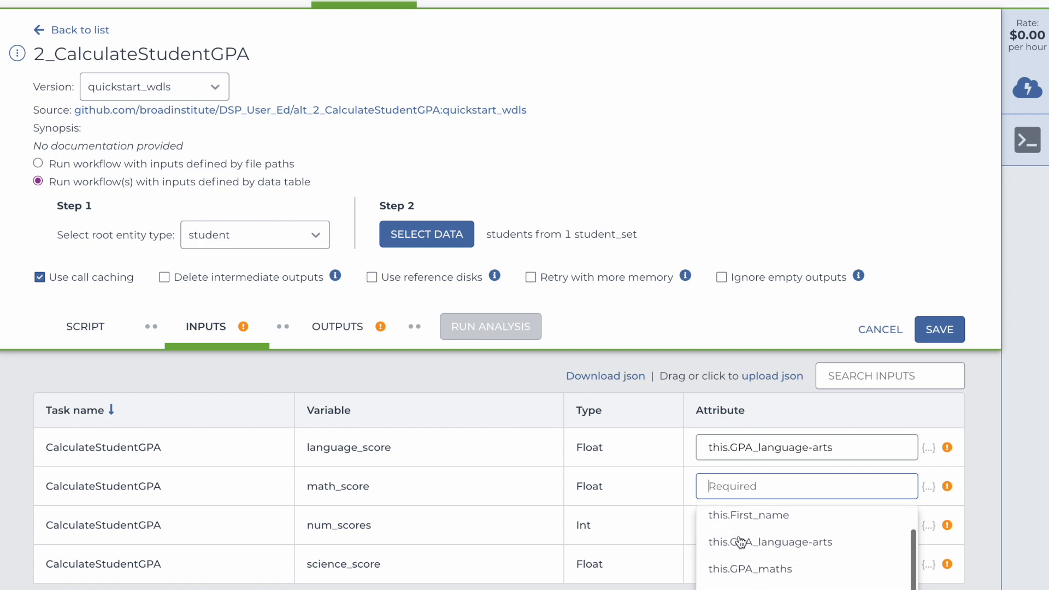
pyautogui.click(740, 551)
pyautogui.click(734, 525)
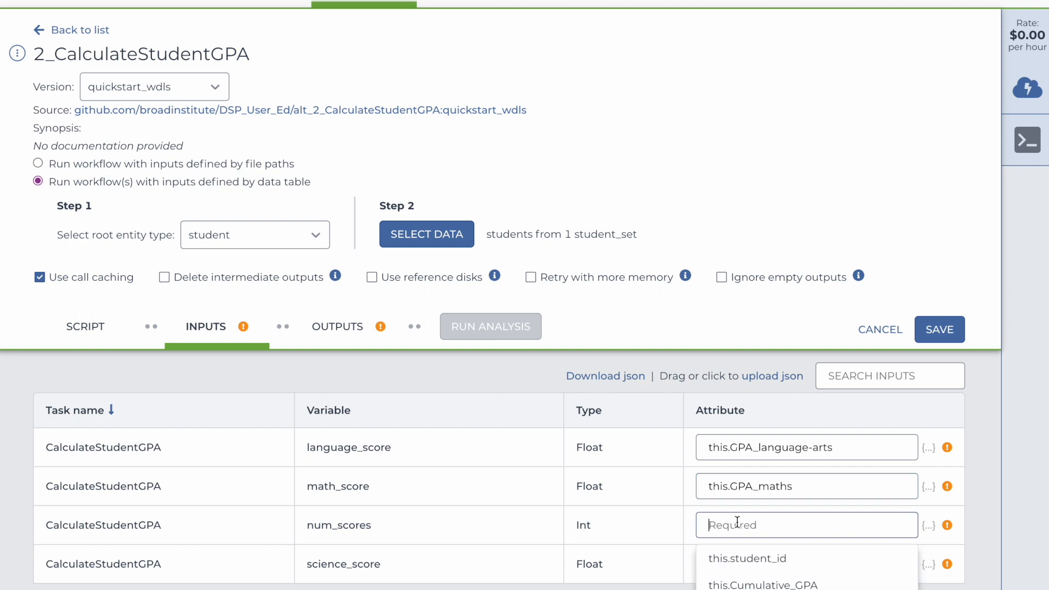
pyautogui.click(724, 563)
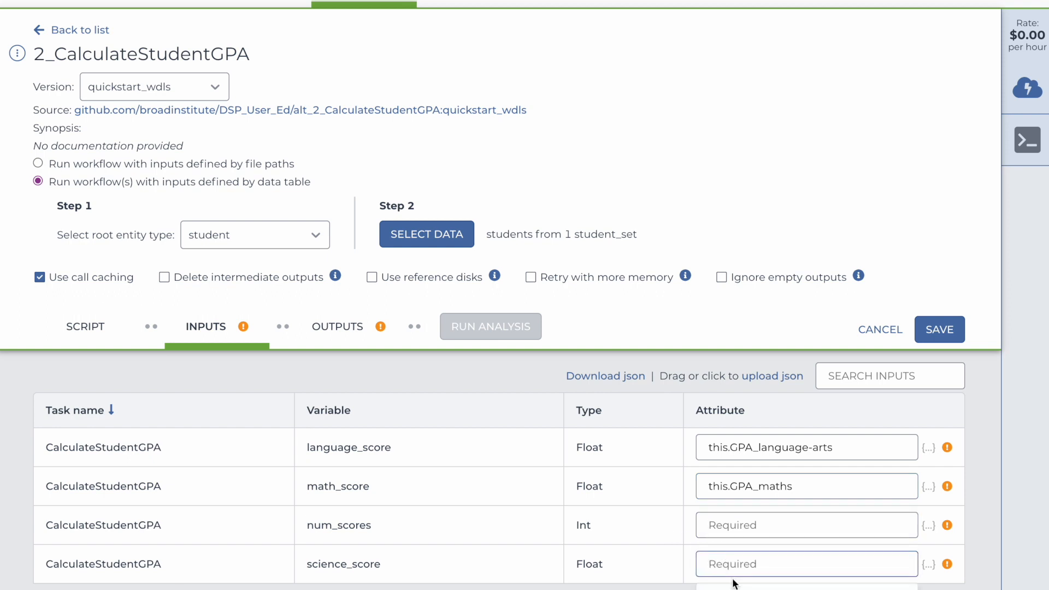
pyautogui.write('this.GPA_science')
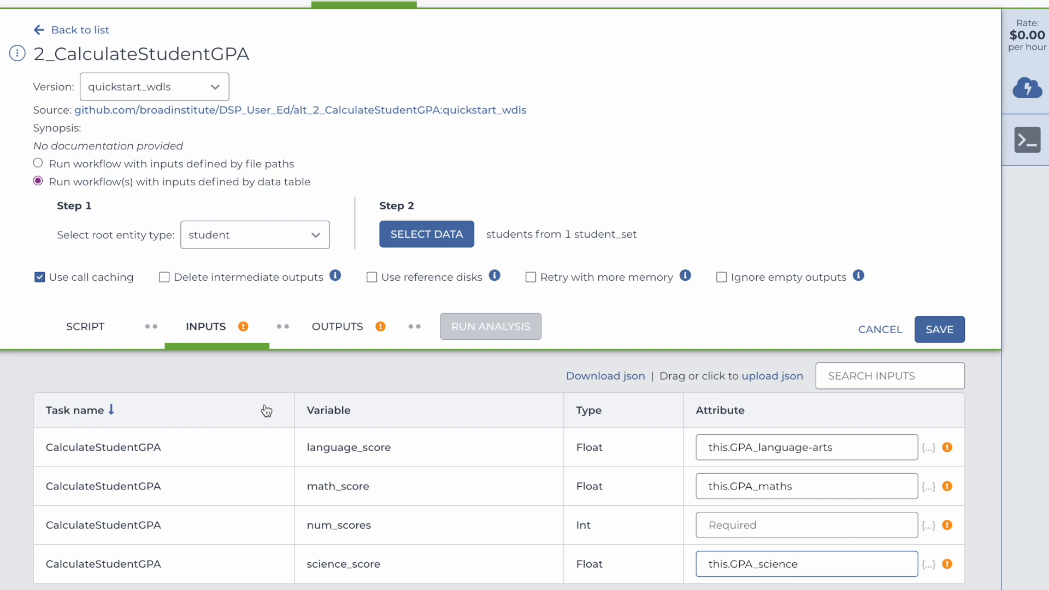
# Set the num_scores input to workspace.number-of-courses and save the inputs.
pyautogui.click(753, 521)
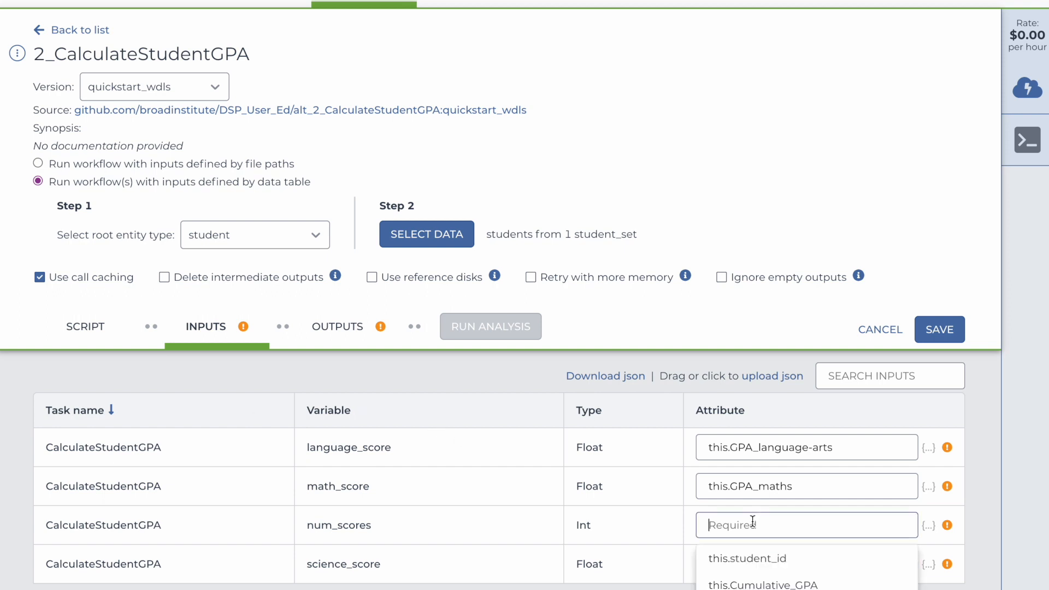
pyautogui.write('wor')
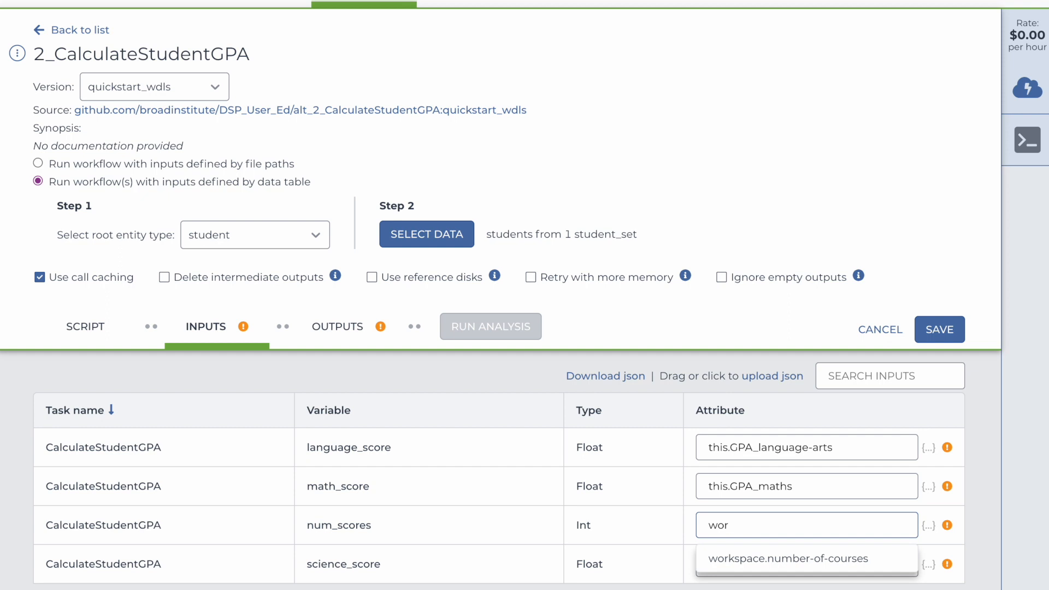
pyautogui.click(752, 559)
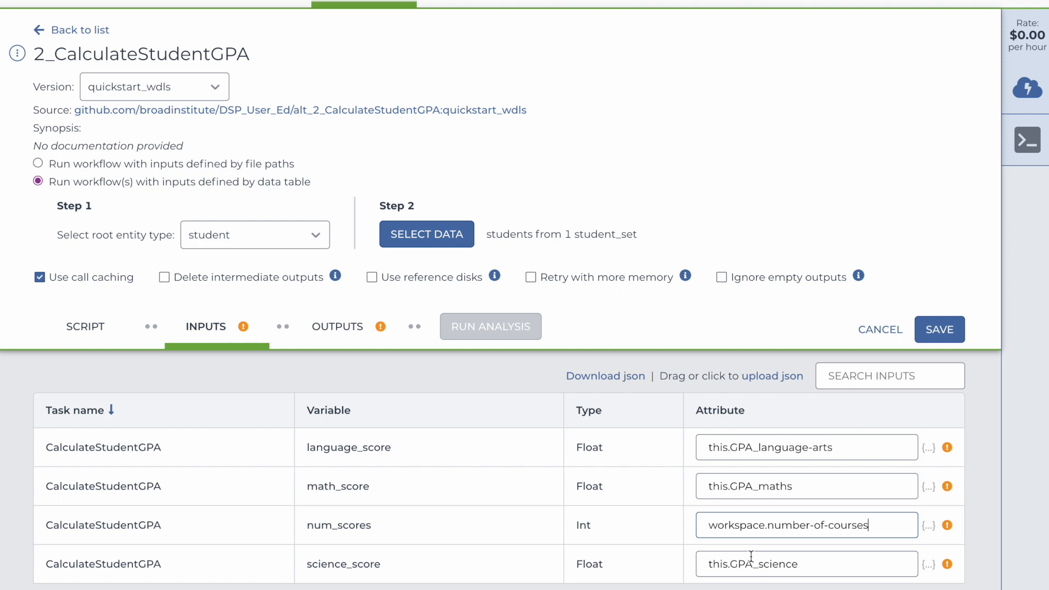
pyautogui.click(927, 332)
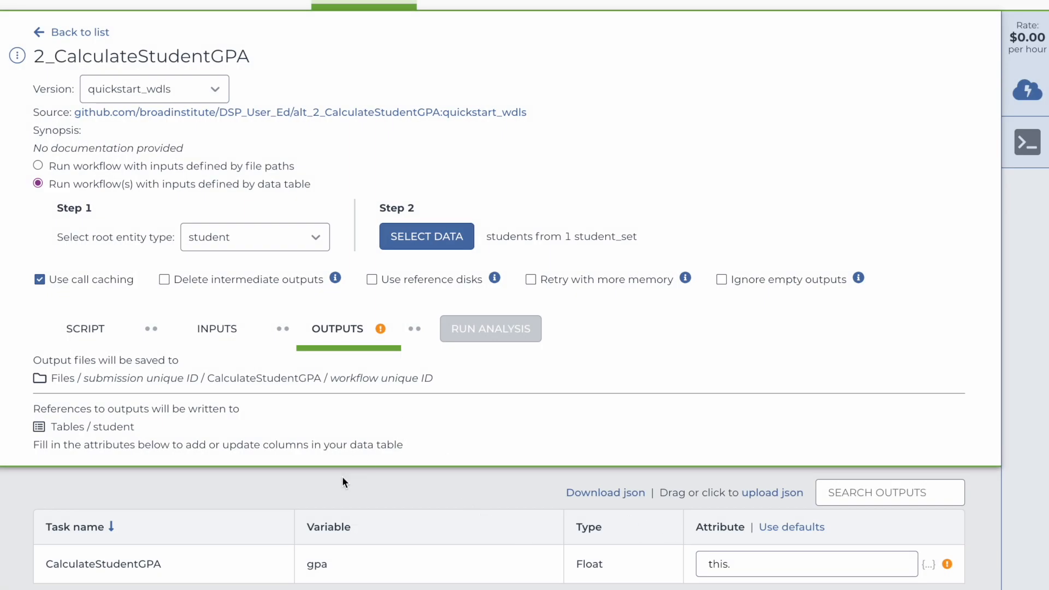
# Set the gpa output attribute to this.total_GPA and save the outputs.
pyautogui.click(738, 563)
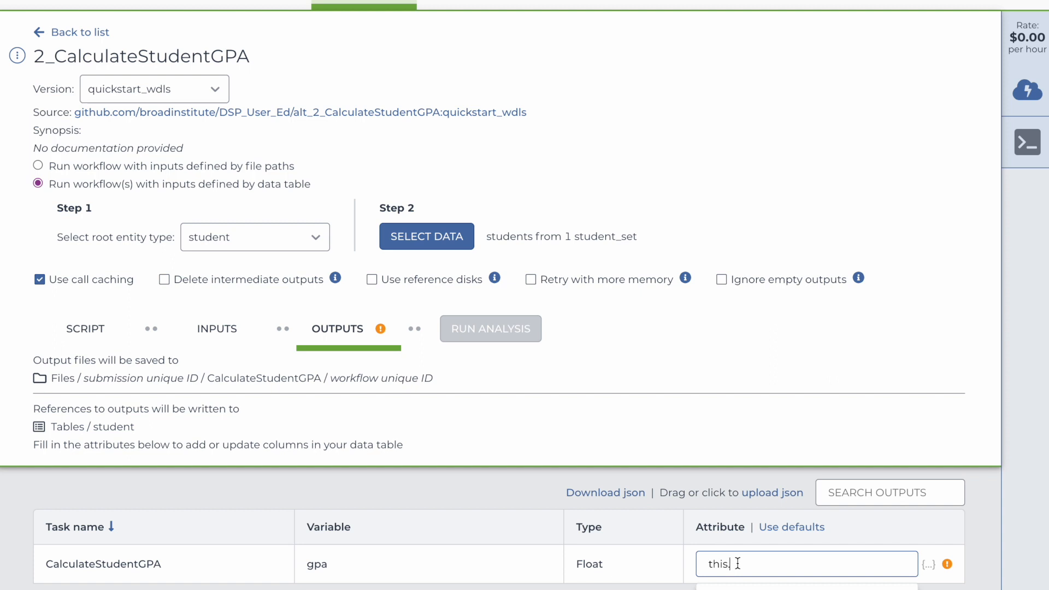
pyautogui.write('.total_GPA')
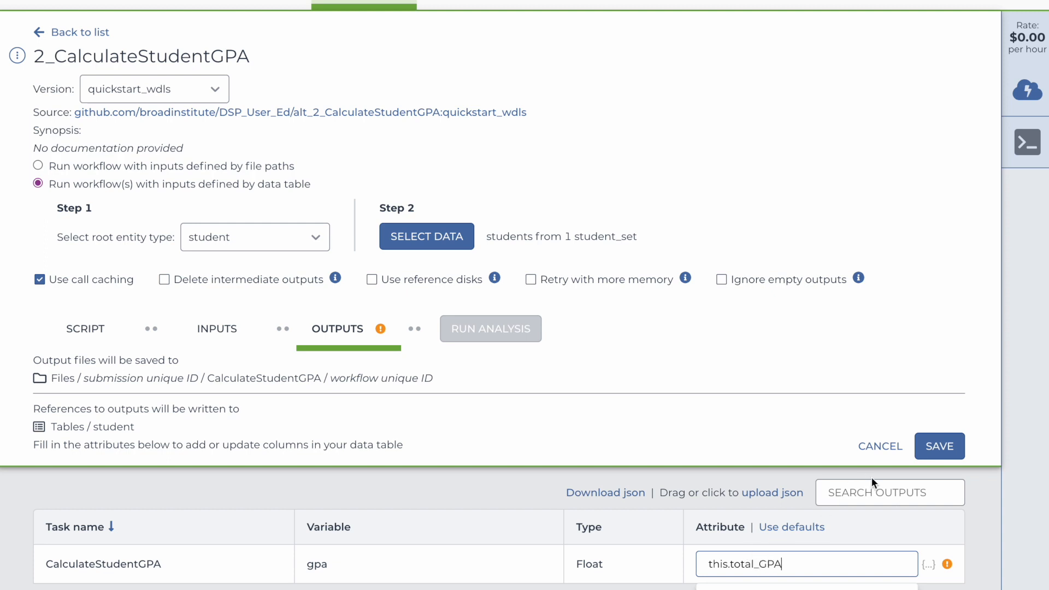
pyautogui.click(953, 454)
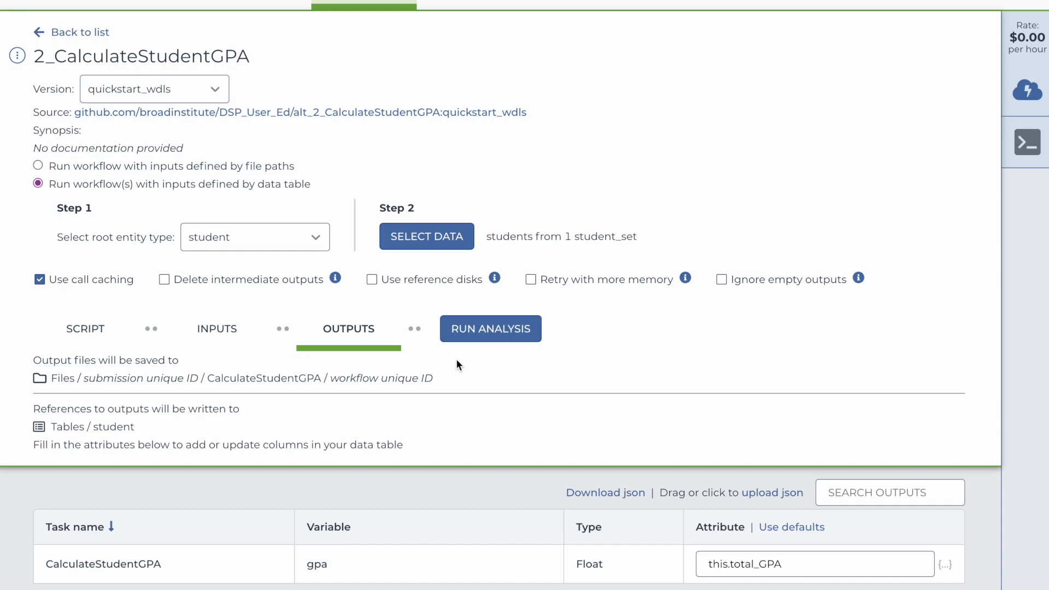
# Run the analysis and launch the submission.
pyautogui.click(486, 329)
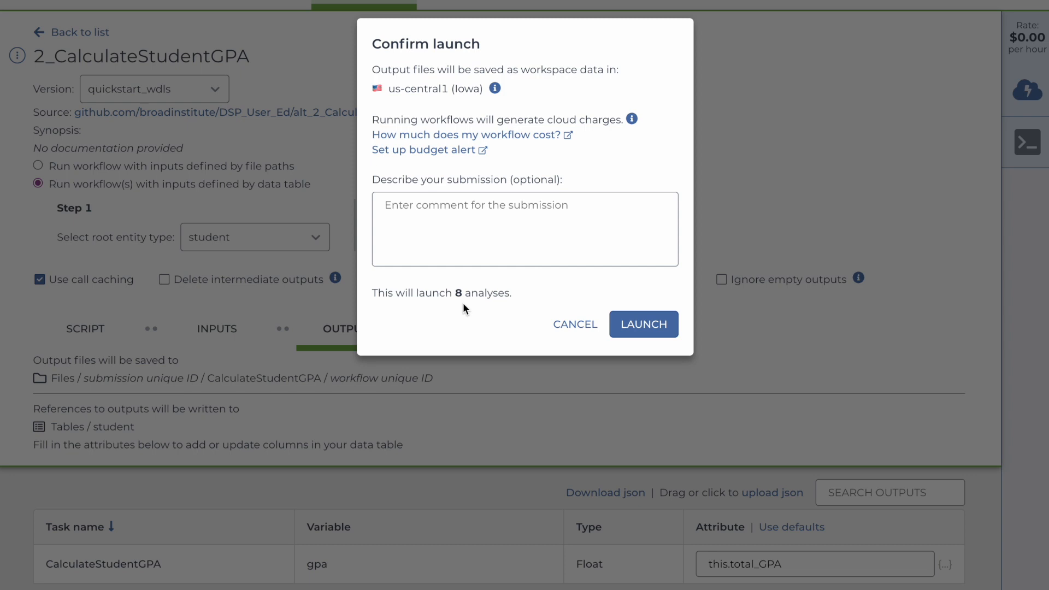
pyautogui.click(625, 325)
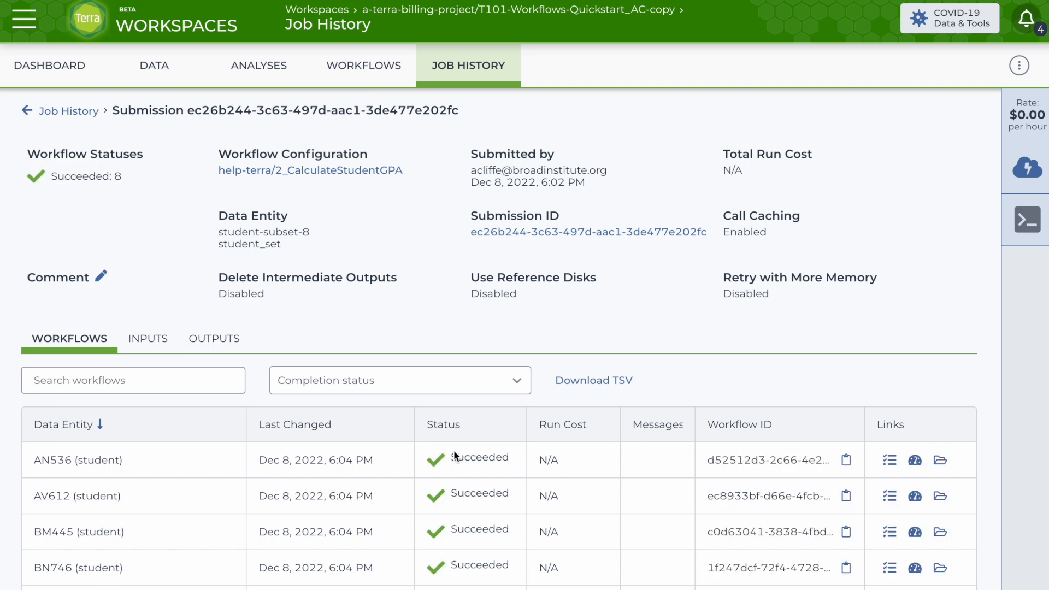
# Open the student data table to review the workflow results.
pyautogui.click(149, 64)
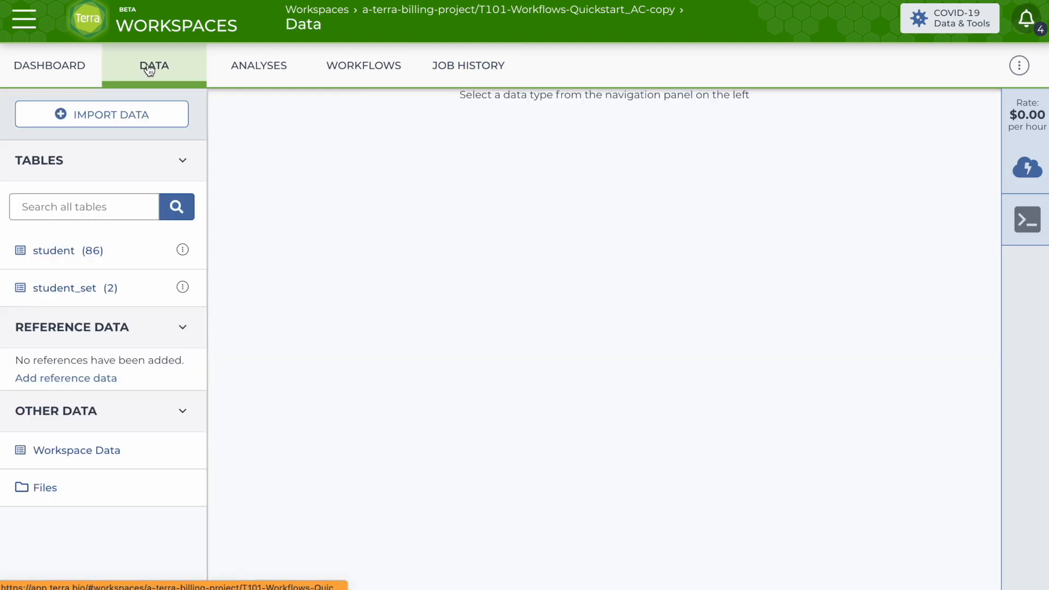
pyautogui.click(67, 252)
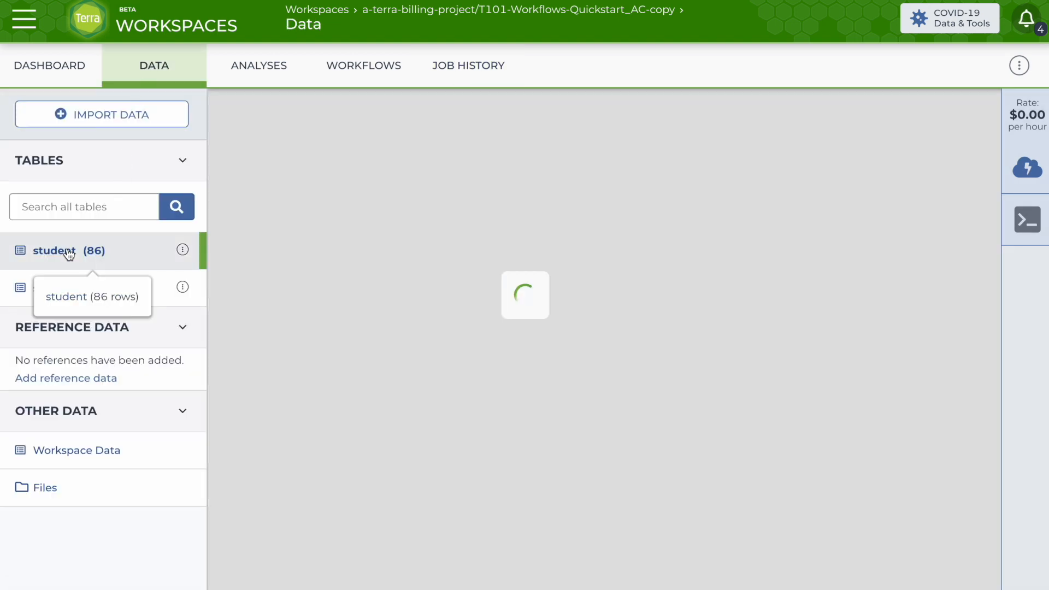
# Reorder the student table's columns so total_GPA sits right after Cumulative_GPA, and narrow the total_GPA column.
pyautogui.hscroll(3, 582, 245)
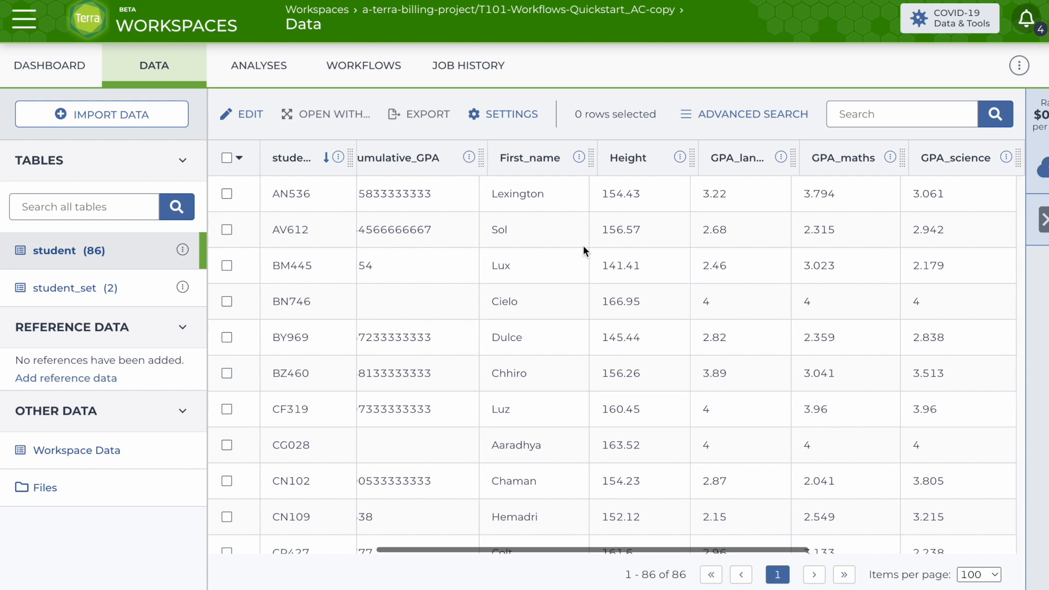
pyautogui.hscroll(6, 582, 245)
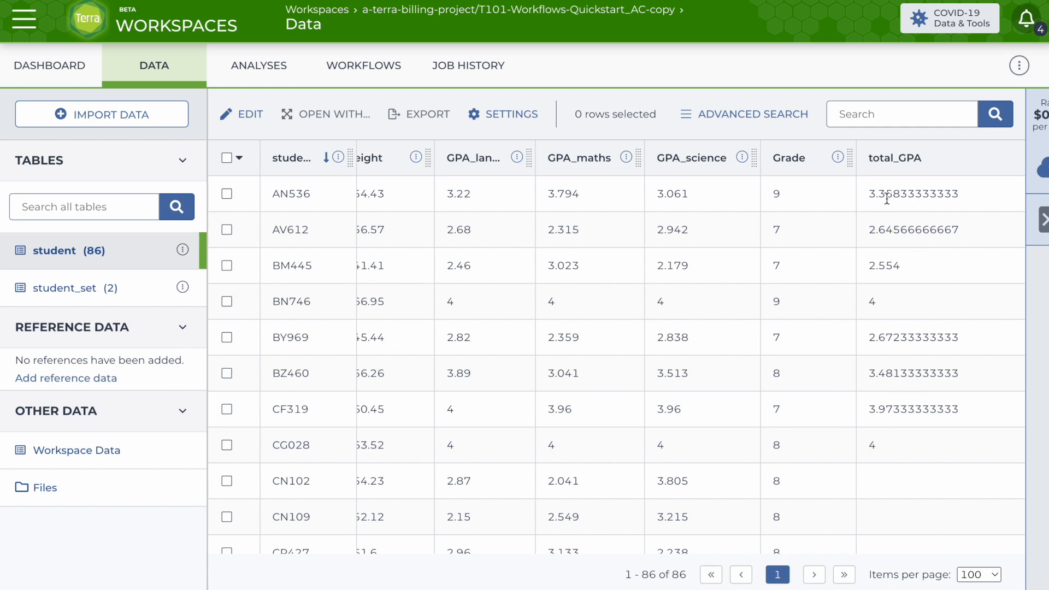
pyautogui.click(500, 116)
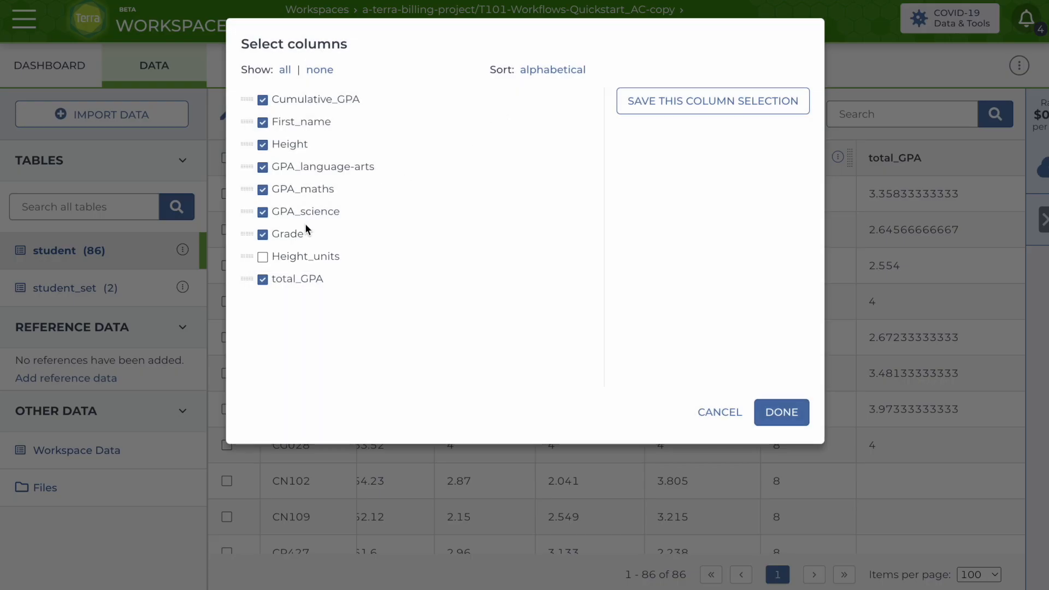
pyautogui.moveTo(277, 277); pyautogui.dragTo(282, 106)
pyautogui.moveTo(247, 278); pyautogui.dragTo(249, 116)
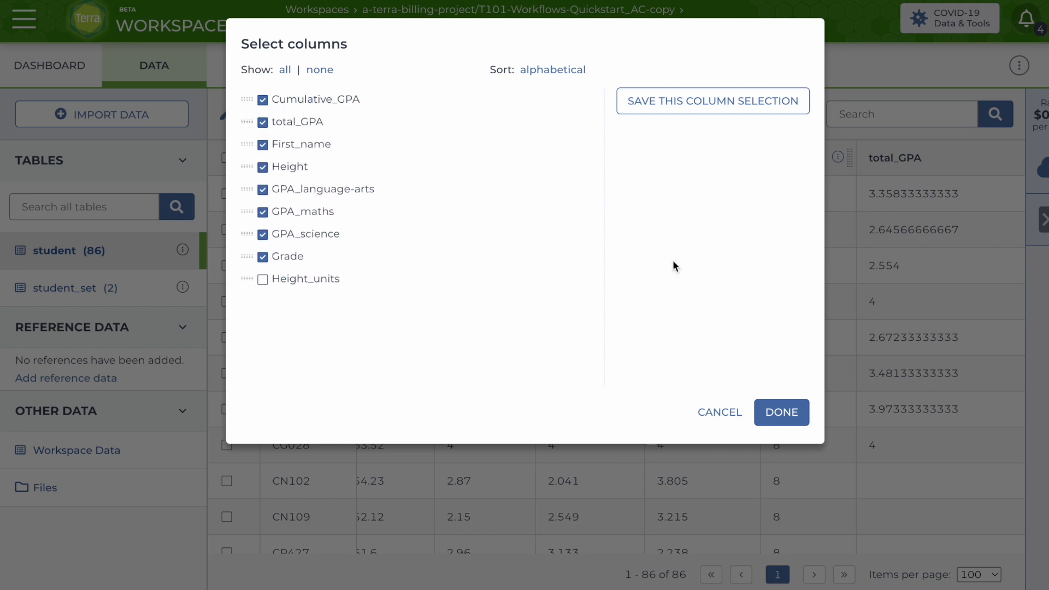
pyautogui.click(776, 415)
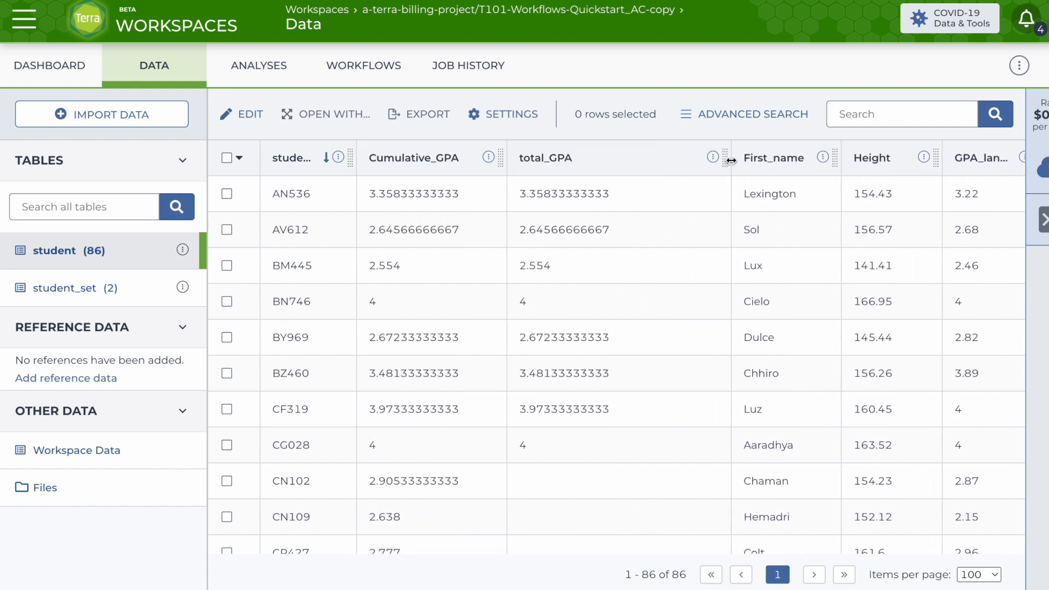
pyautogui.moveTo(665, 163); pyautogui.dragTo(666, 163)
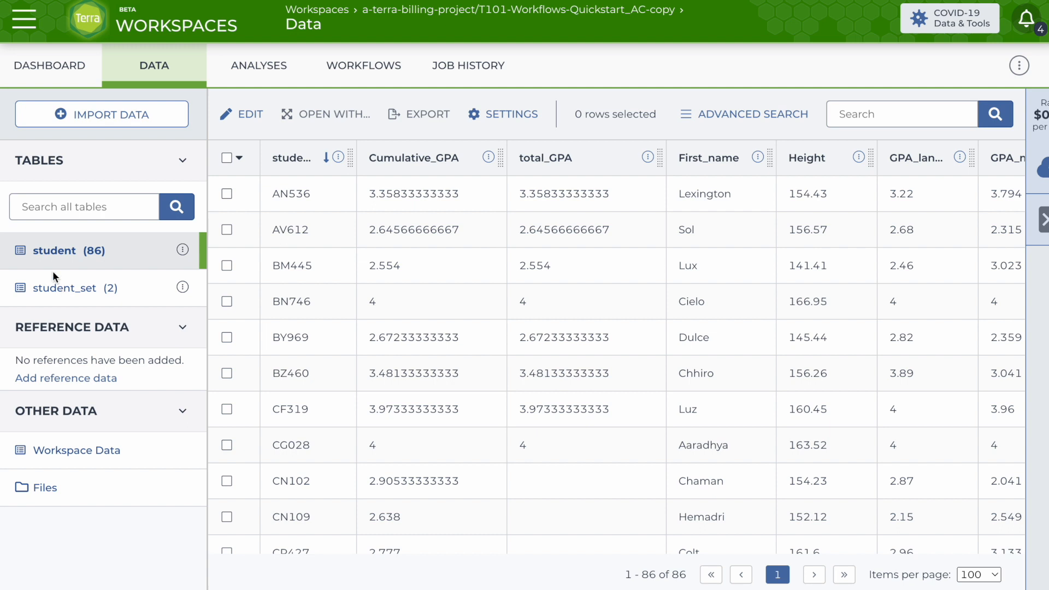
# Sort the student table by the Grade column.
pyautogui.hscroll(2, 646, 225)
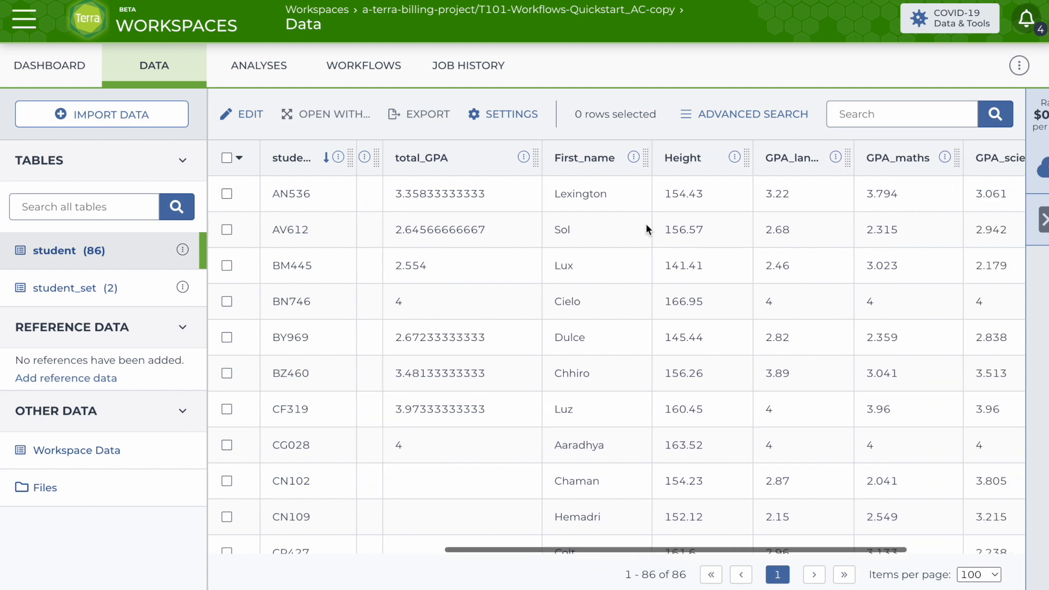
pyautogui.hscroll(3, 720, 241)
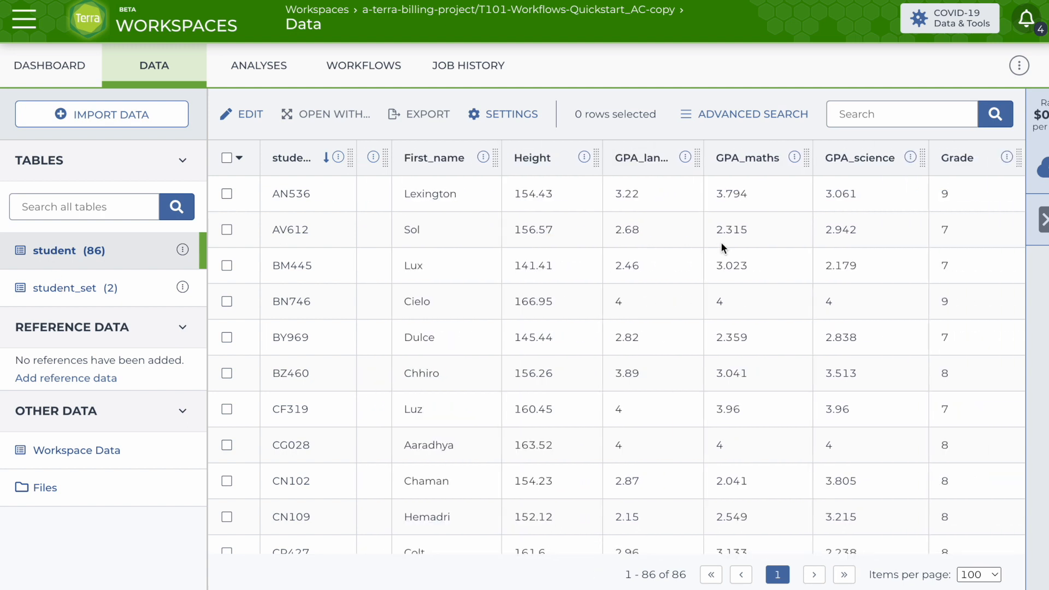
pyautogui.click(994, 158)
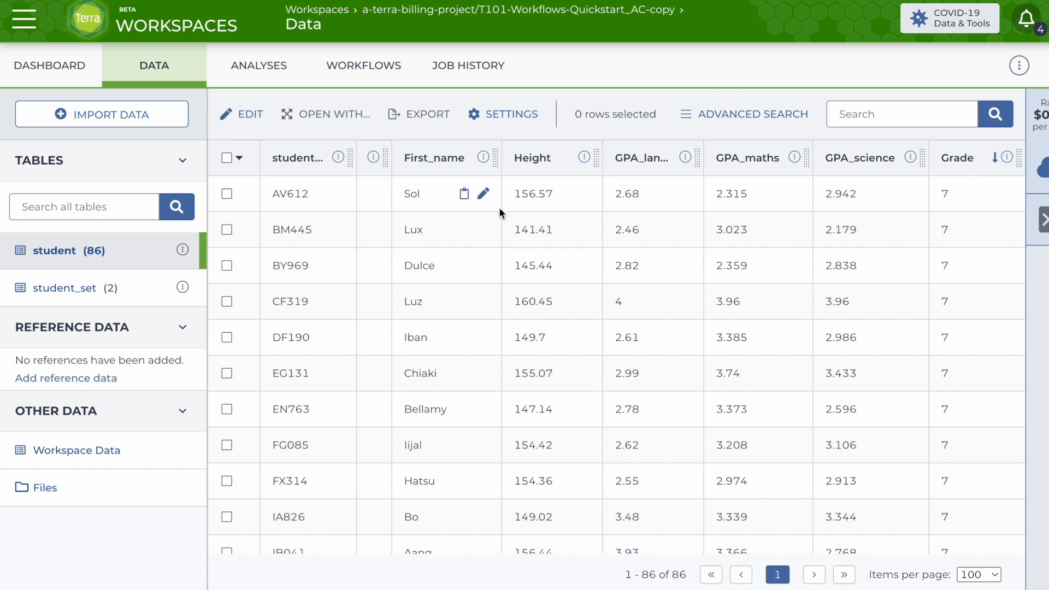
# Select every grade 7 student row in the student table, 29 rows in all.
pyautogui.click(226, 195)
pyautogui.click(226, 229)
pyautogui.click(226, 266)
pyautogui.click(226, 301)
pyautogui.keyDown('shift'); pyautogui.click(226, 517); pyautogui.keyUp('shift')
pyautogui.scroll(-5, 247, 444)
pyautogui.click(227, 267)
pyautogui.click(226, 303)
pyautogui.click(228, 340)
pyautogui.click(227, 483)
pyautogui.scroll(-4, 429, 394)
pyautogui.click(227, 279)
pyautogui.click(228, 496)
pyautogui.click(227, 531)
pyautogui.scroll(-6, 334, 257)
pyautogui.click(226, 218)
pyautogui.click(227, 254)
pyautogui.click(227, 289)
pyautogui.click(226, 325)
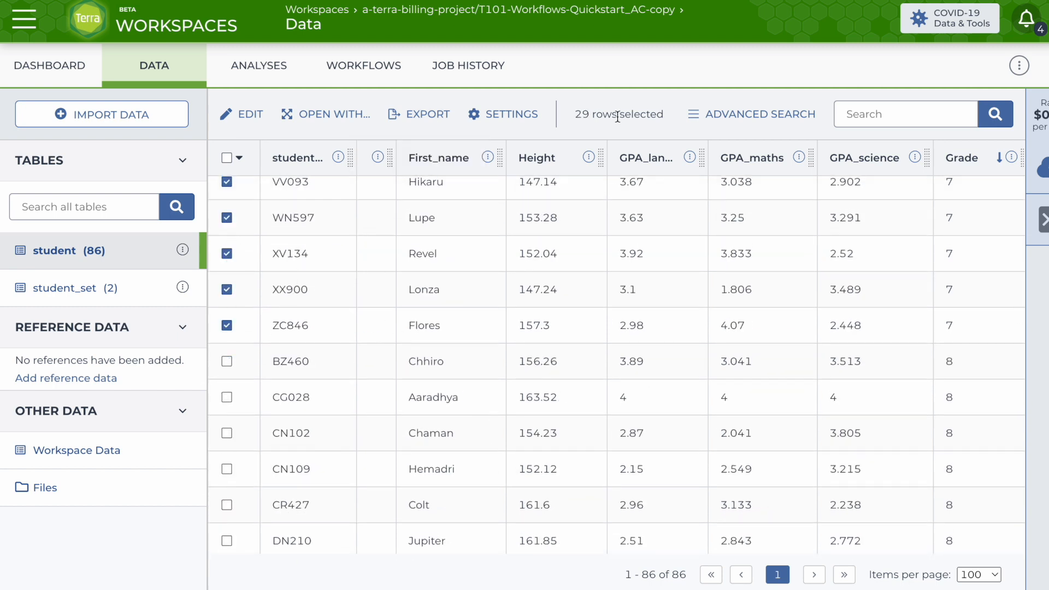
# Save the selected rows as a new student set named 7th-graders.
pyautogui.click(248, 117)
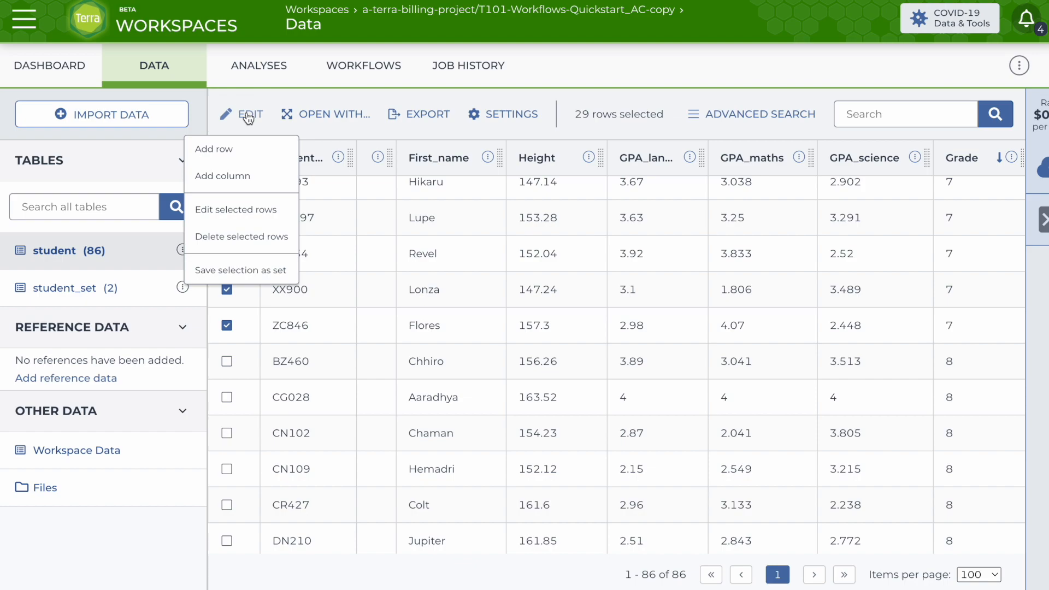
pyautogui.click(239, 270)
pyautogui.click(413, 91)
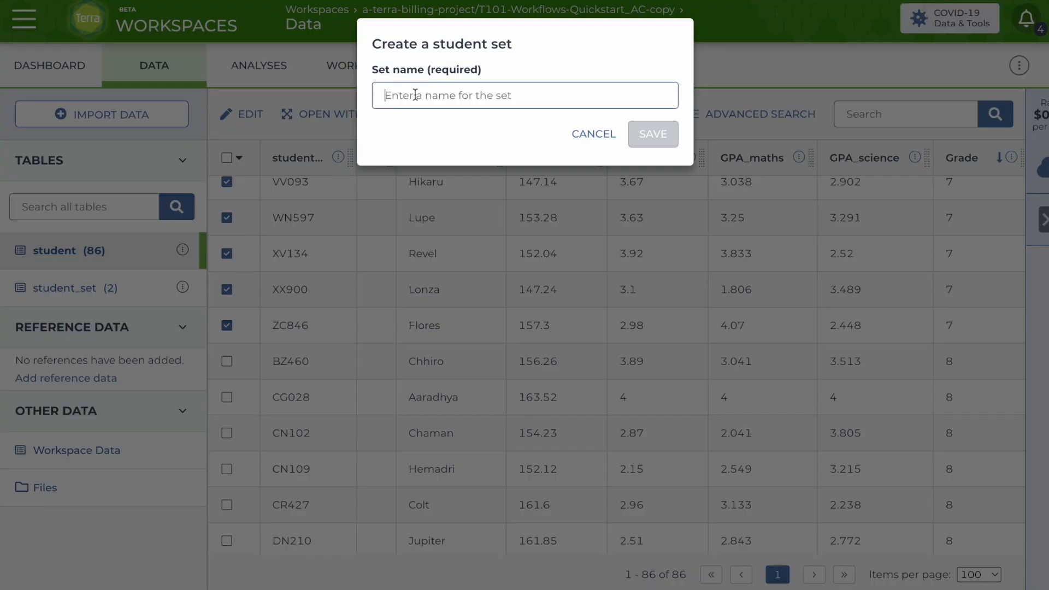
pyautogui.write('7th')
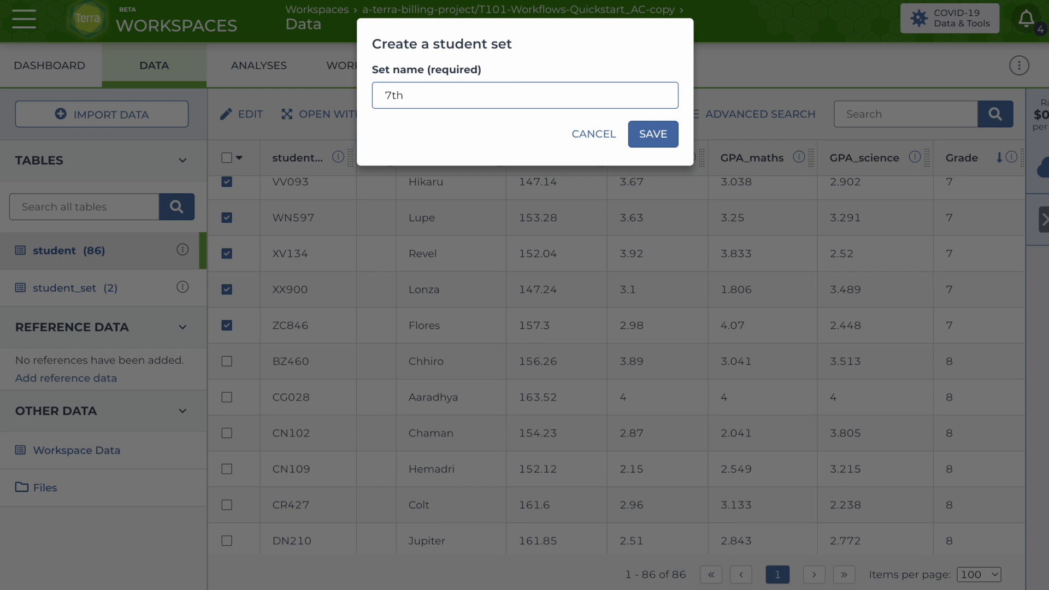
pyautogui.write('-graders')
pyautogui.click(651, 135)
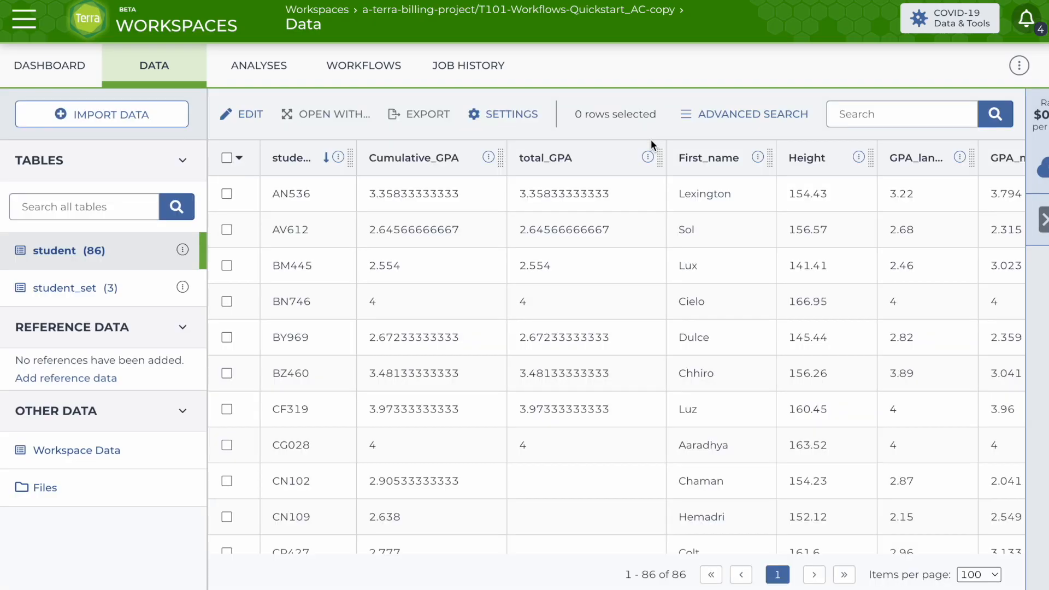
# Open the student_set table and widen its student_set_id column.
pyautogui.click(57, 289)
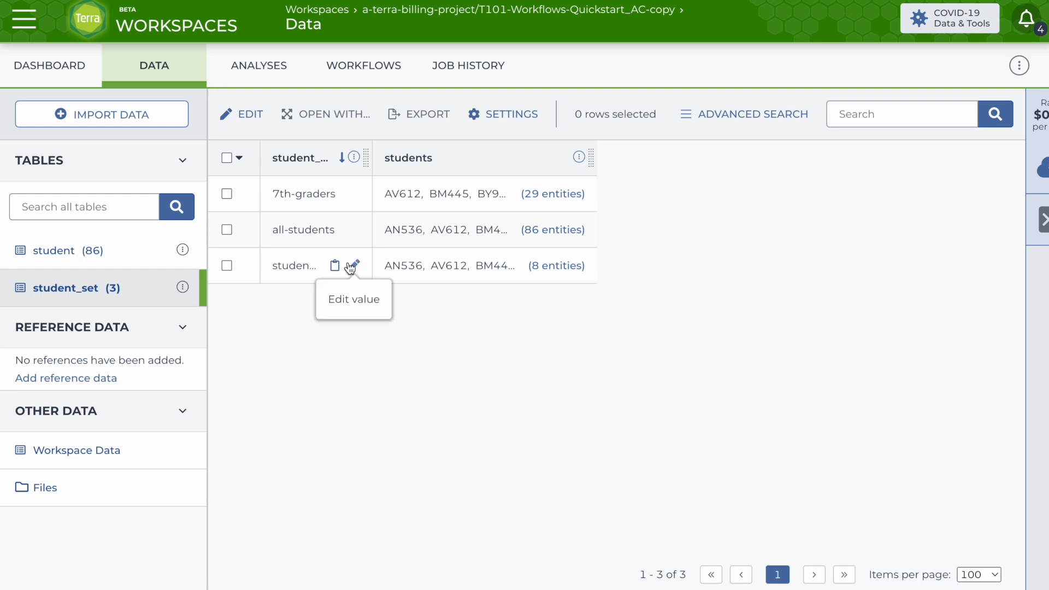
pyautogui.moveTo(391, 153); pyautogui.dragTo(403, 153)
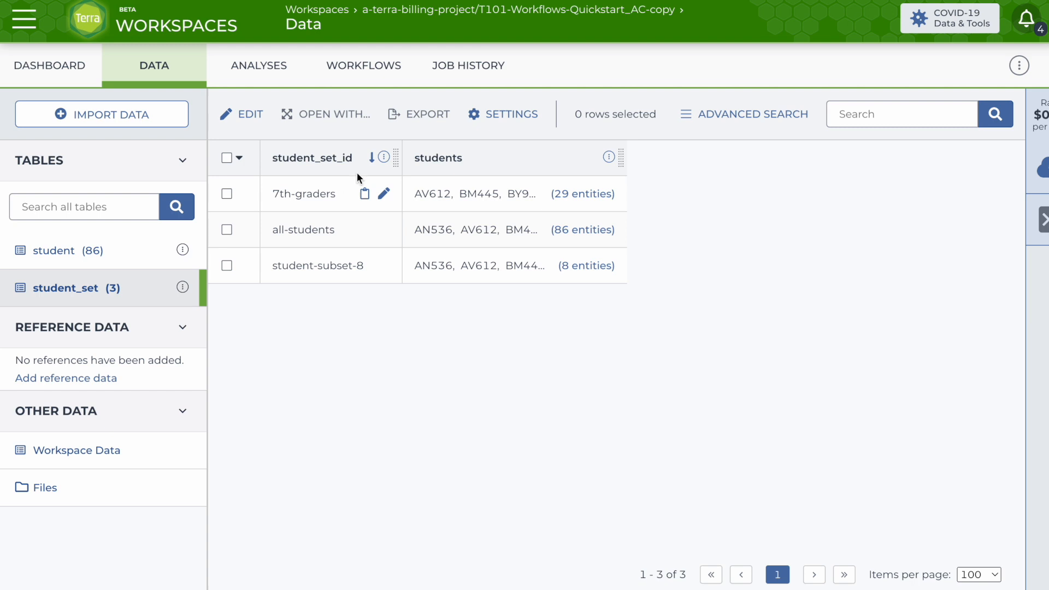
# Open the 3_CalculateClassGPA workflow and choose the 7th-graders student set as the data to process.
pyautogui.click(363, 73)
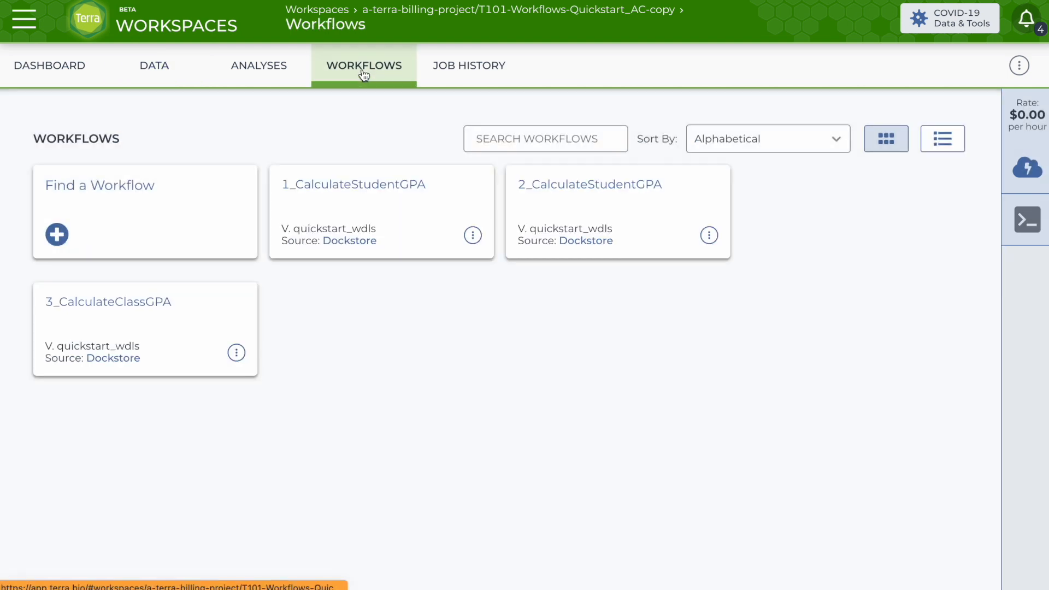
pyautogui.click(116, 303)
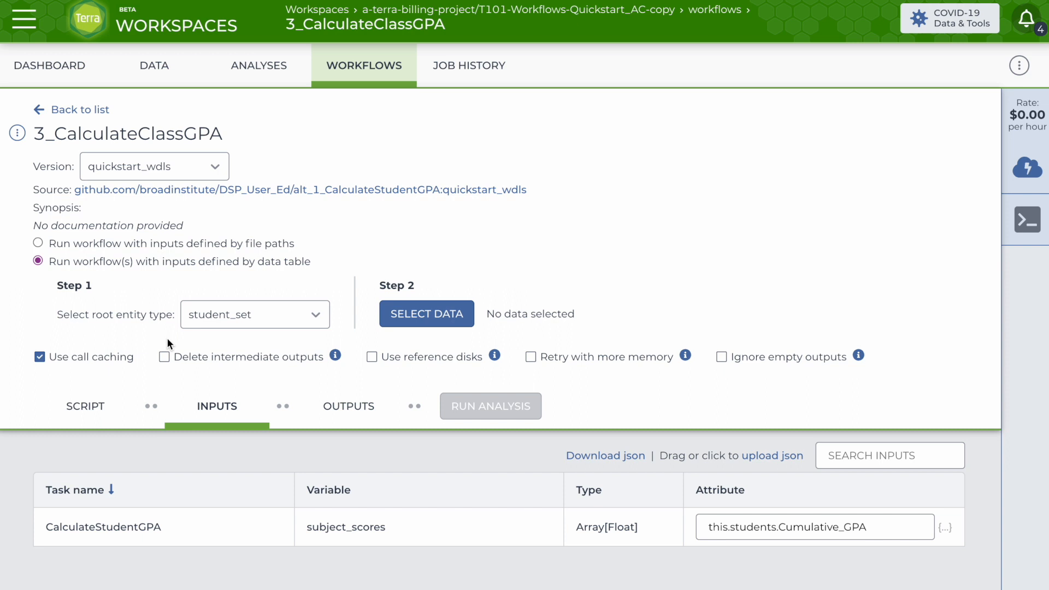
pyautogui.click(415, 320)
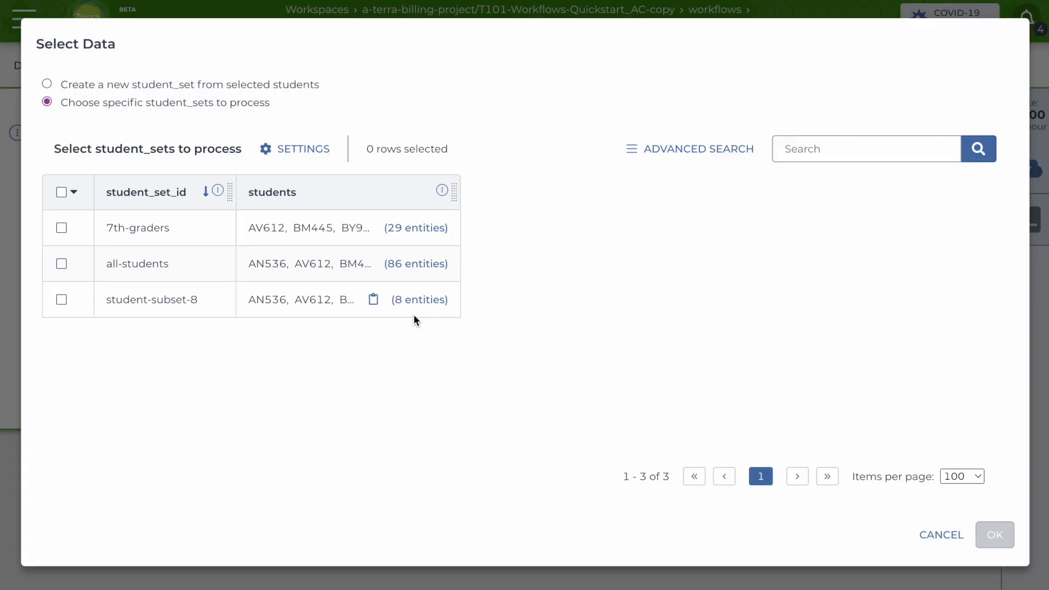
pyautogui.click(61, 229)
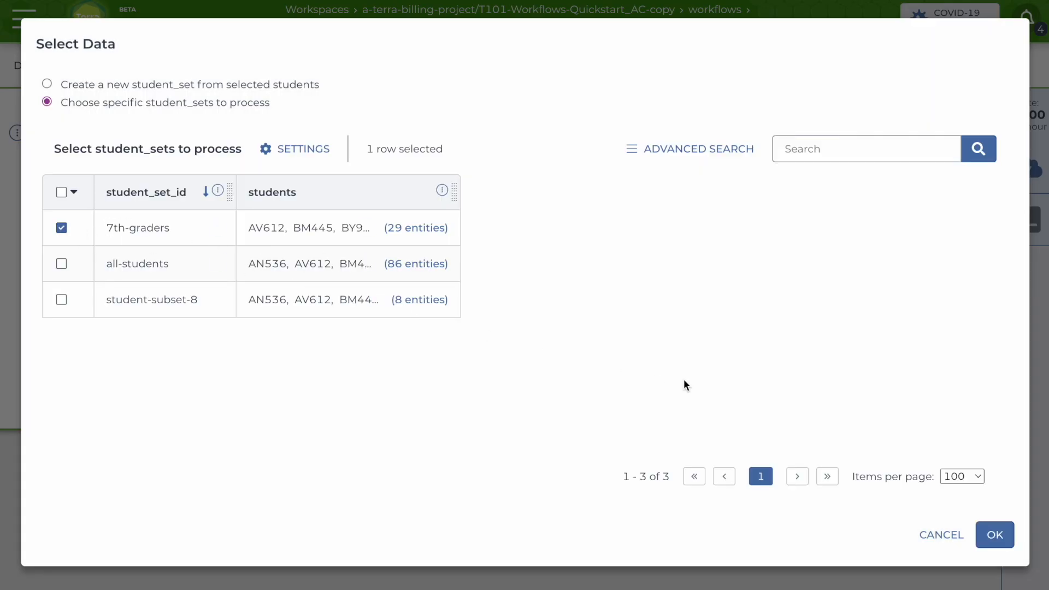
pyautogui.click(993, 536)
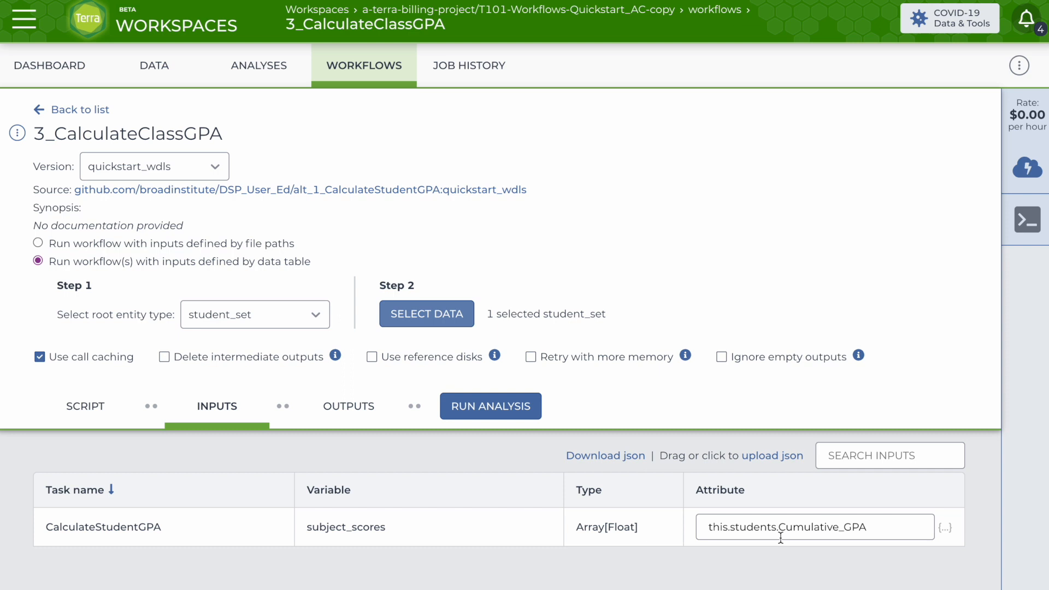
# Run the class GPA analysis on the 7th-graders set and launch the submission.
pyautogui.click(873, 525)
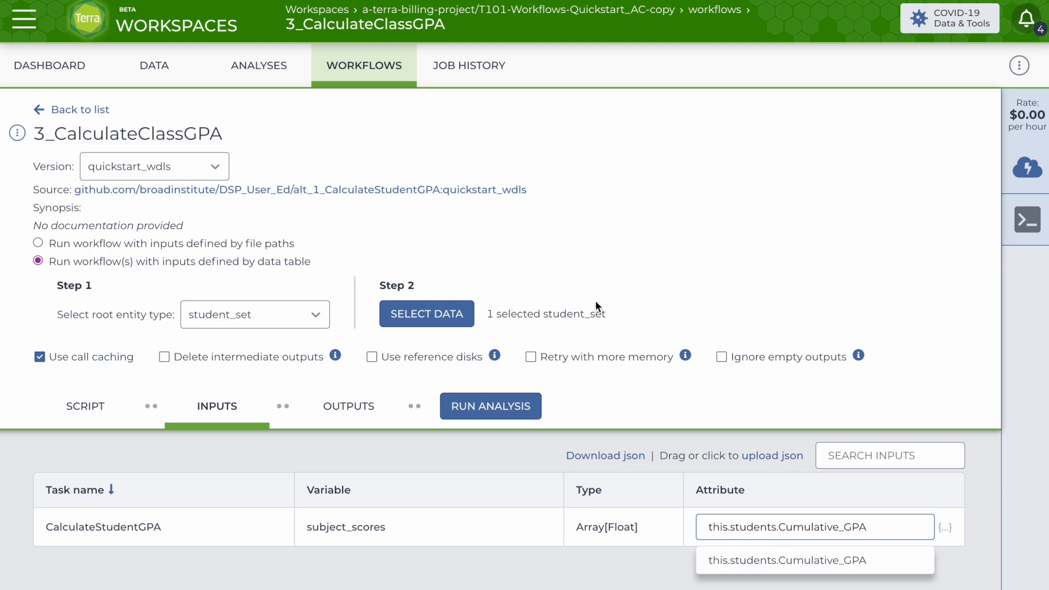
pyautogui.click(463, 407)
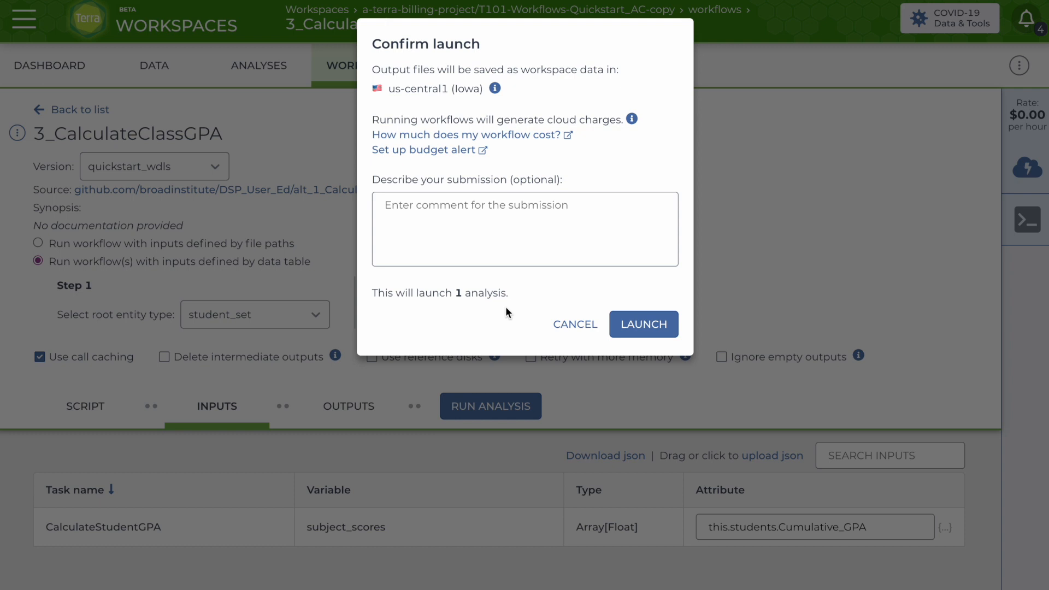
pyautogui.click(631, 326)
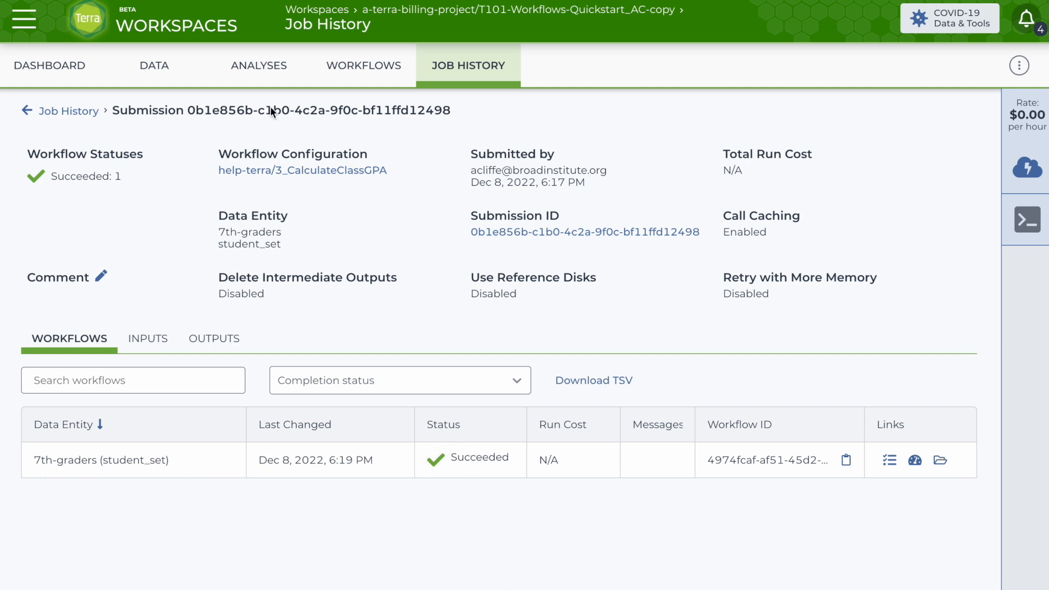
# Open the student_set table to review the class GPA result.
pyautogui.click(153, 66)
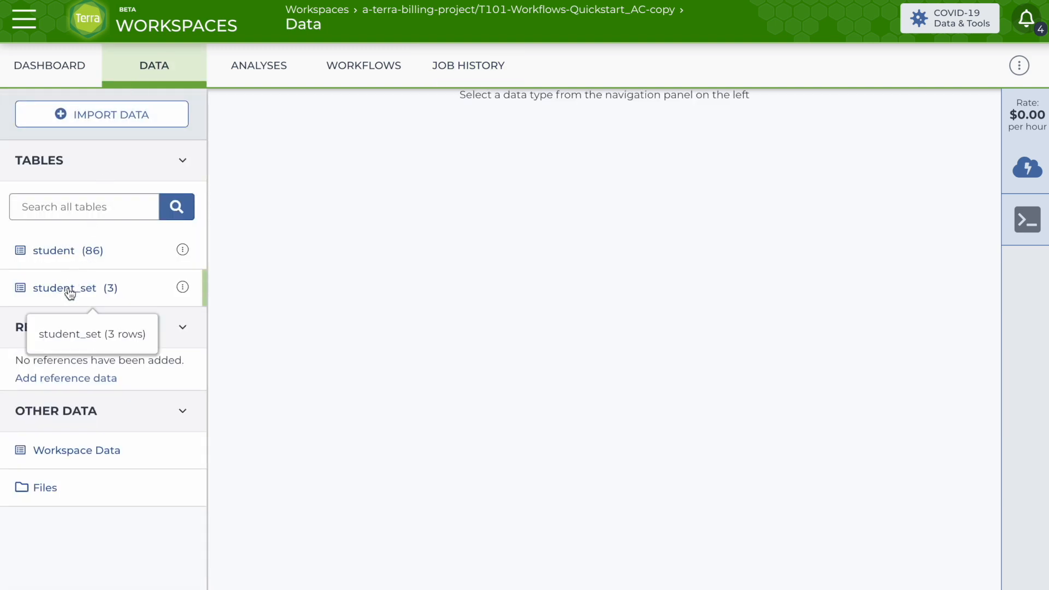
pyautogui.click(72, 286)
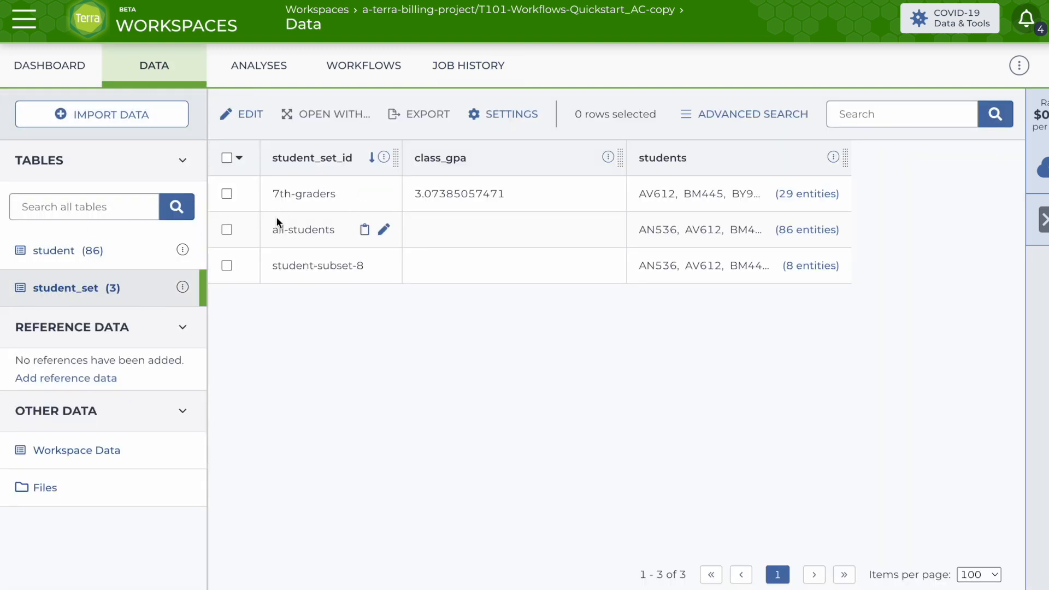